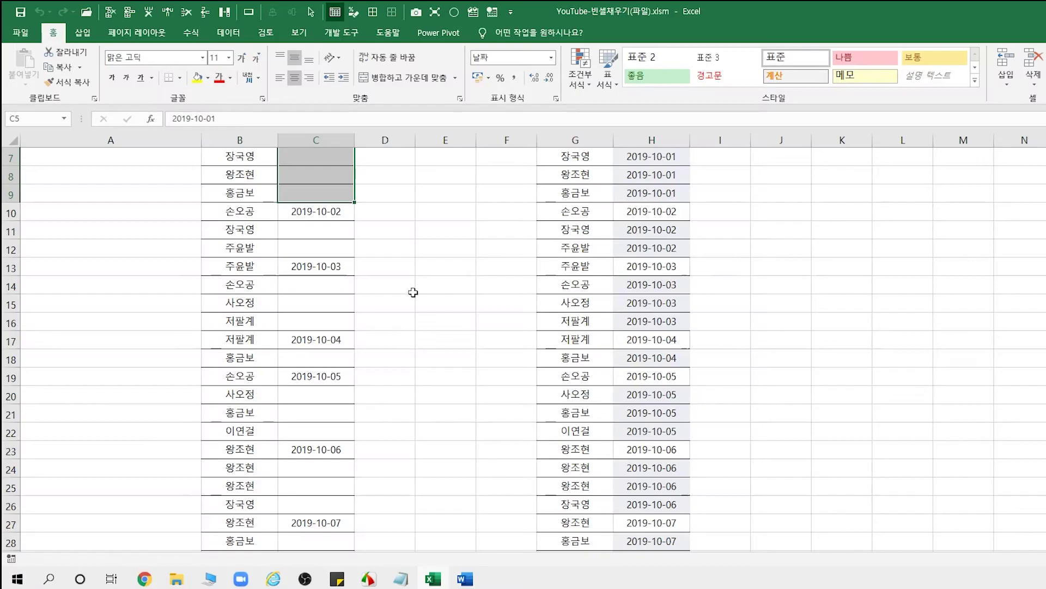
Step: Point out the blank gaps in the date list, such as C6:C9, C18 and C20:C22
drag(310, 225, 320, 320)
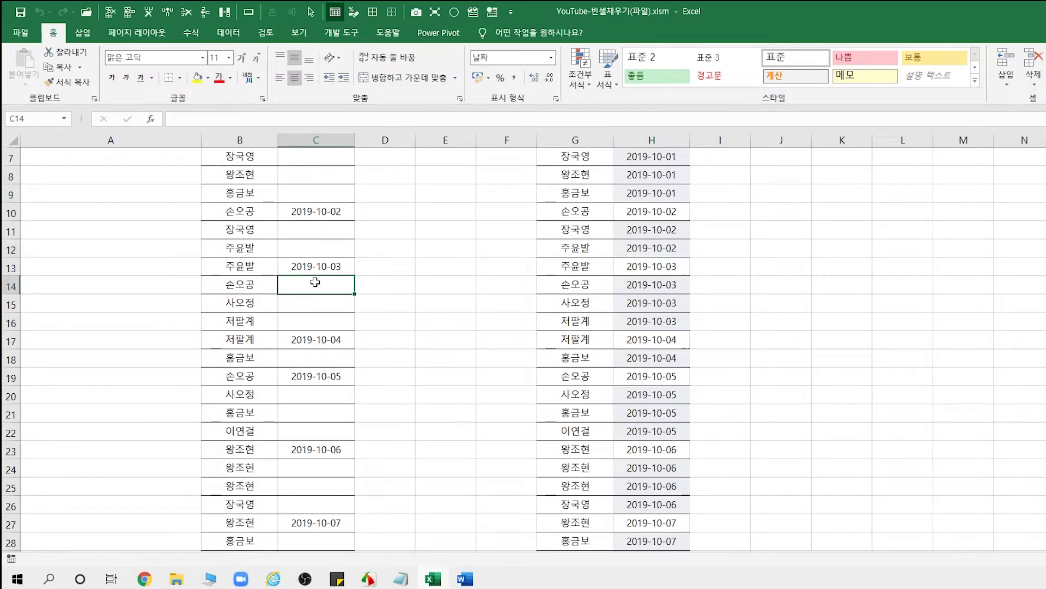
scroll(323, 278, down, 2)
click(324, 246)
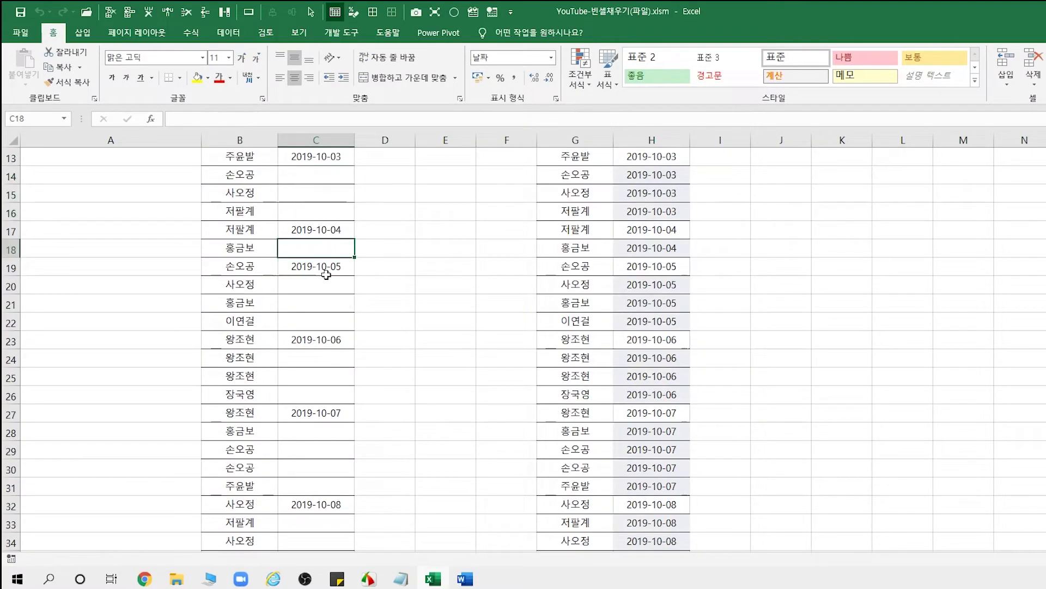
drag(323, 280, 335, 320)
scroll(335, 320, up, 4)
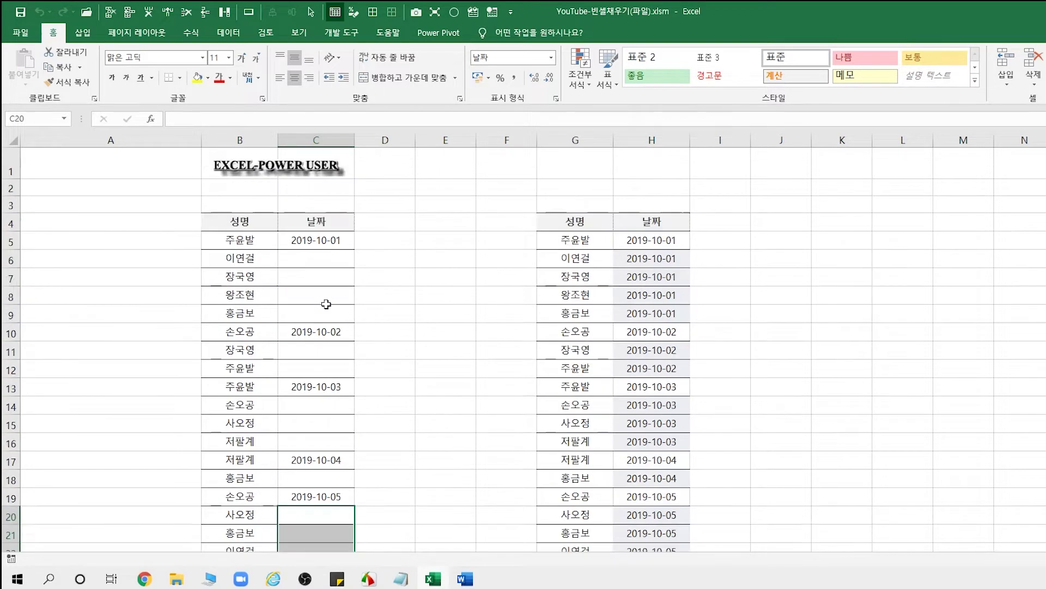
click(309, 240)
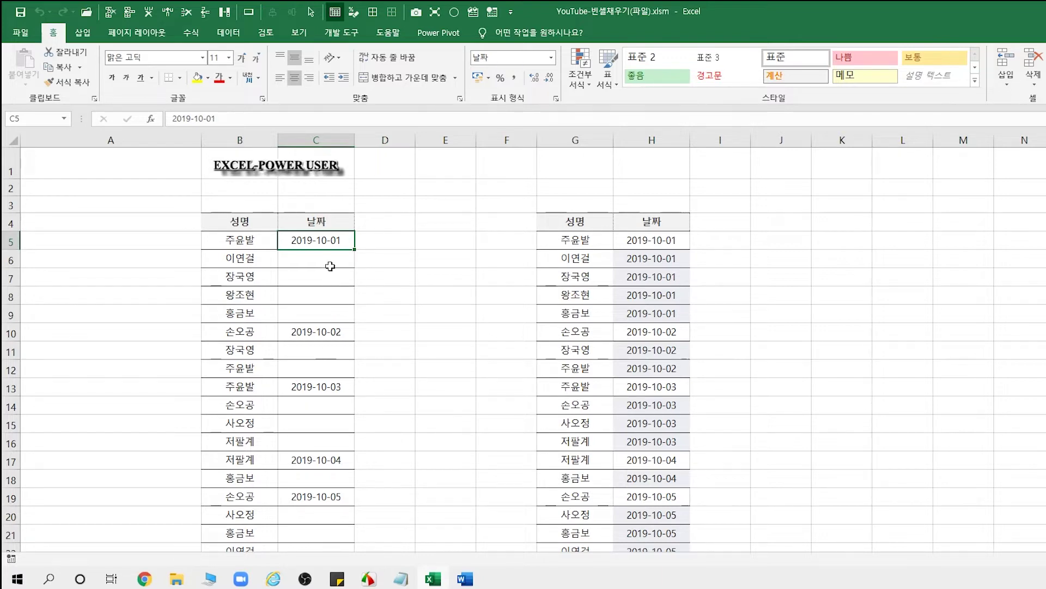
drag(328, 261, 332, 304)
click(418, 417)
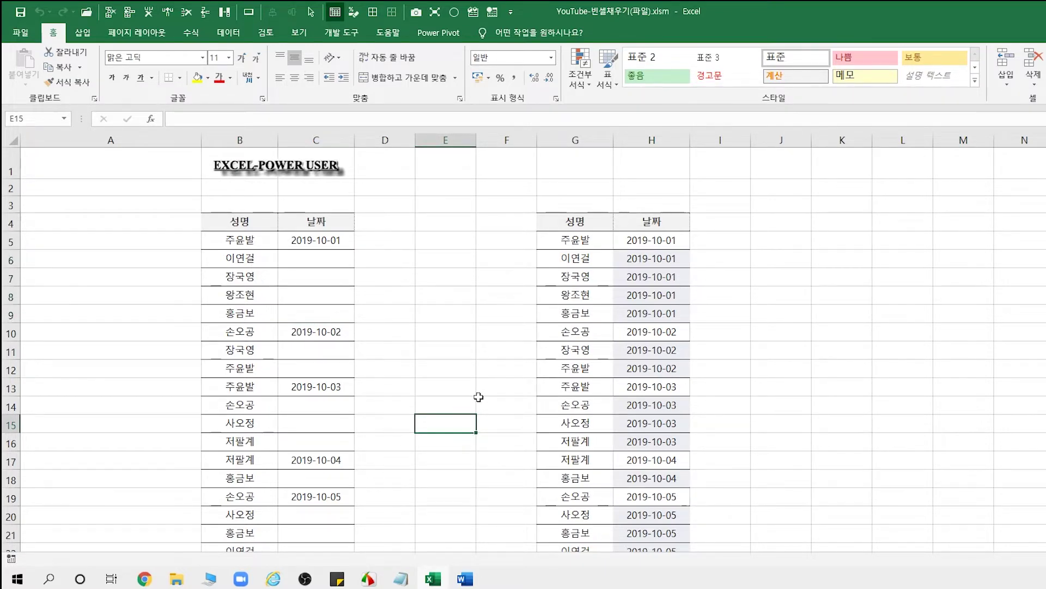
Step: Select the date range C5:C63
click(319, 241)
scroll(432, 343, down, 7)
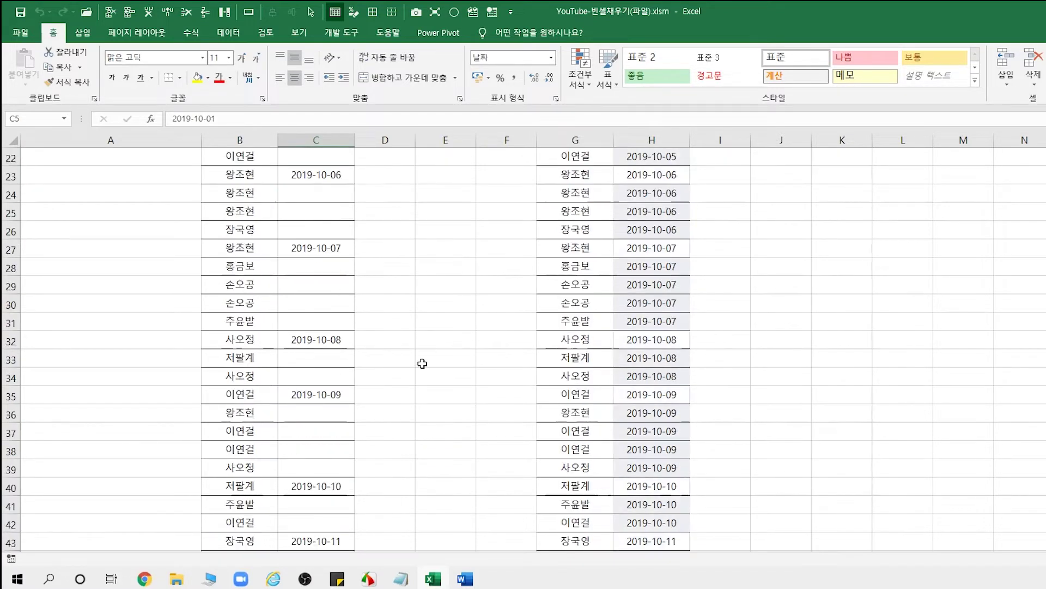
scroll(422, 362, down, 7)
scroll(417, 367, down, 1)
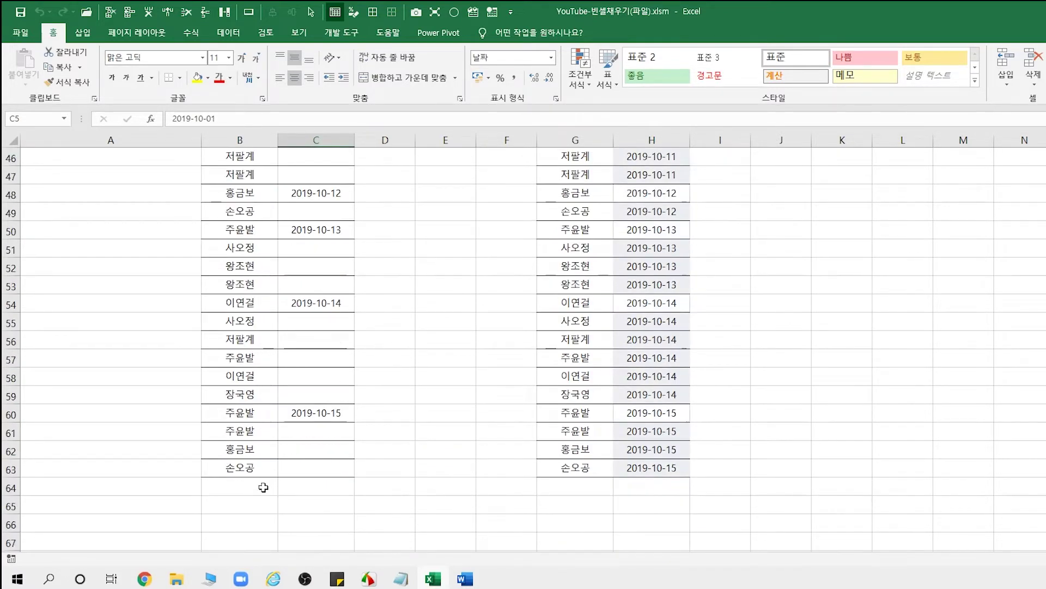
shift+click(317, 474)
scroll(483, 422, up, 4)
scroll(482, 422, up, 2)
scroll(482, 422, up, 6)
scroll(483, 422, up, 3)
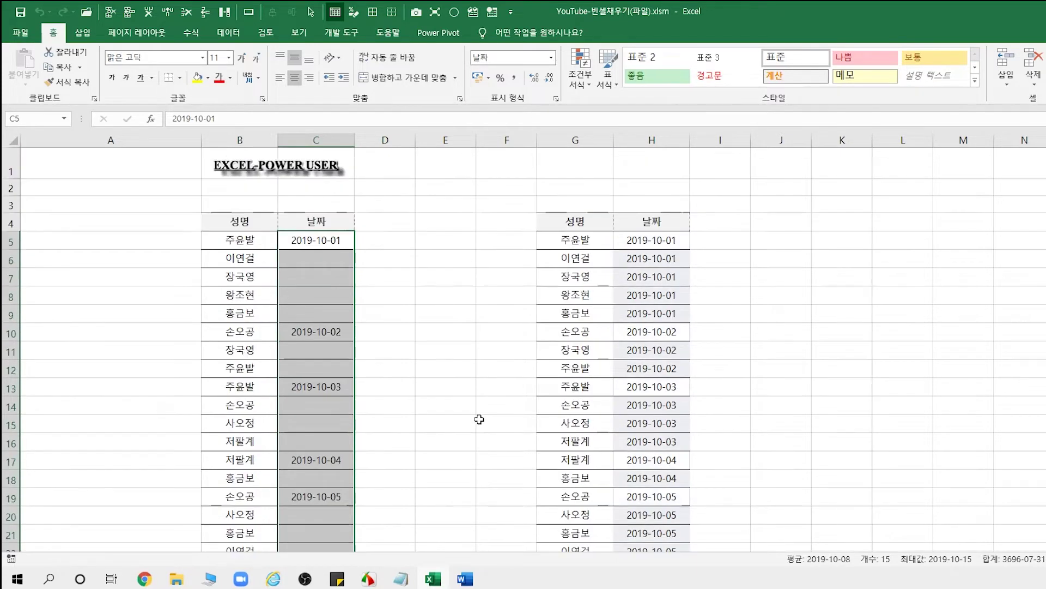
Step: Use Go To Special (F5) to select only the Blanks (빈 셀) in the range
key(F5)
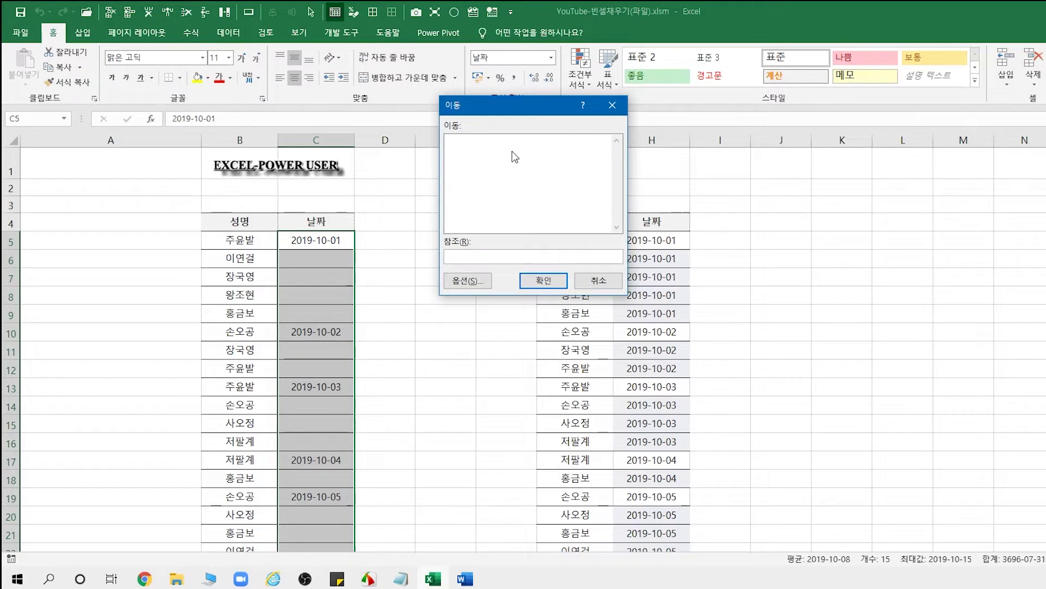
click(468, 283)
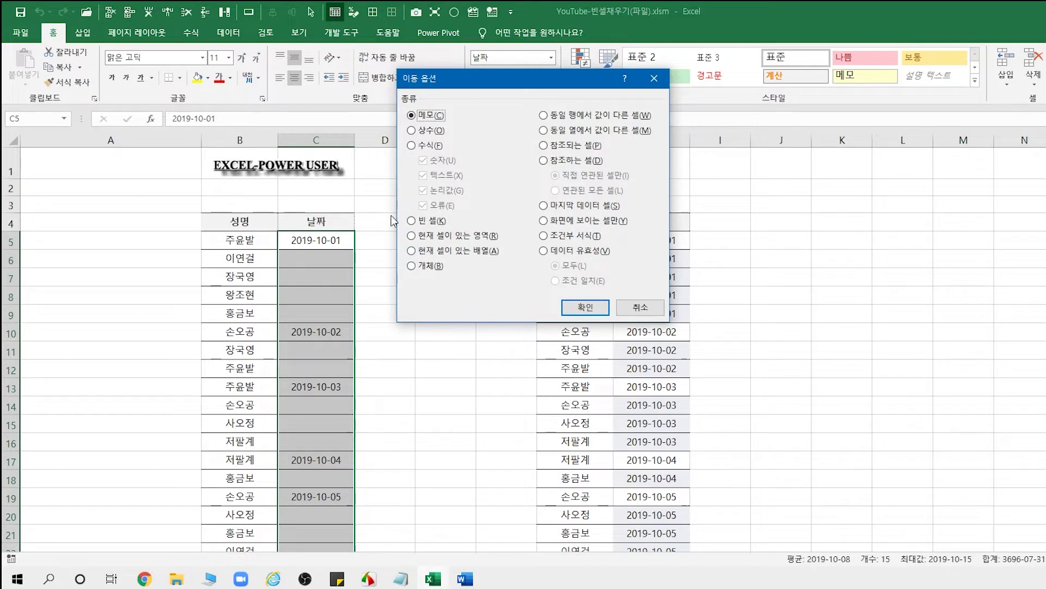
click(412, 221)
click(586, 306)
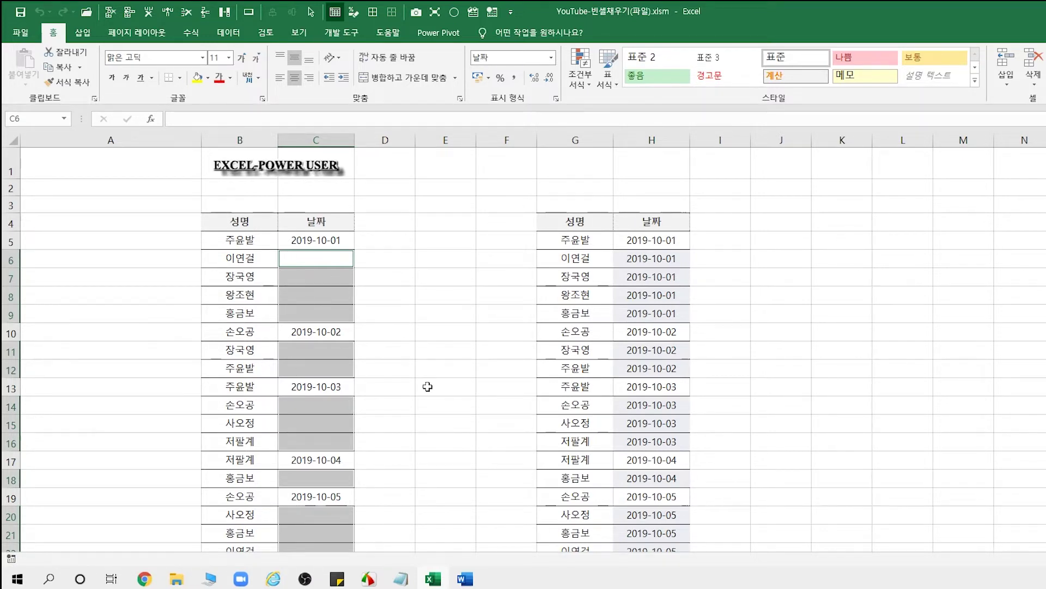
Step: Start a formula =C5 in blank cell C6, pointing to the date directly above
scroll(420, 408, down, 7)
scroll(421, 409, down, 7)
scroll(419, 411, up, 1)
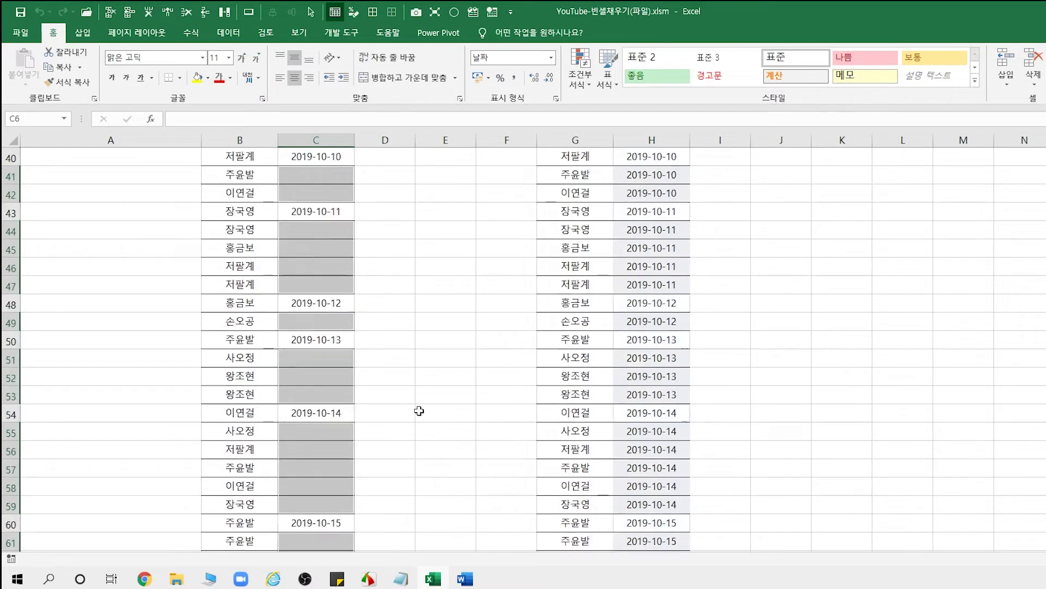
scroll(419, 410, up, 6)
scroll(419, 410, up, 7)
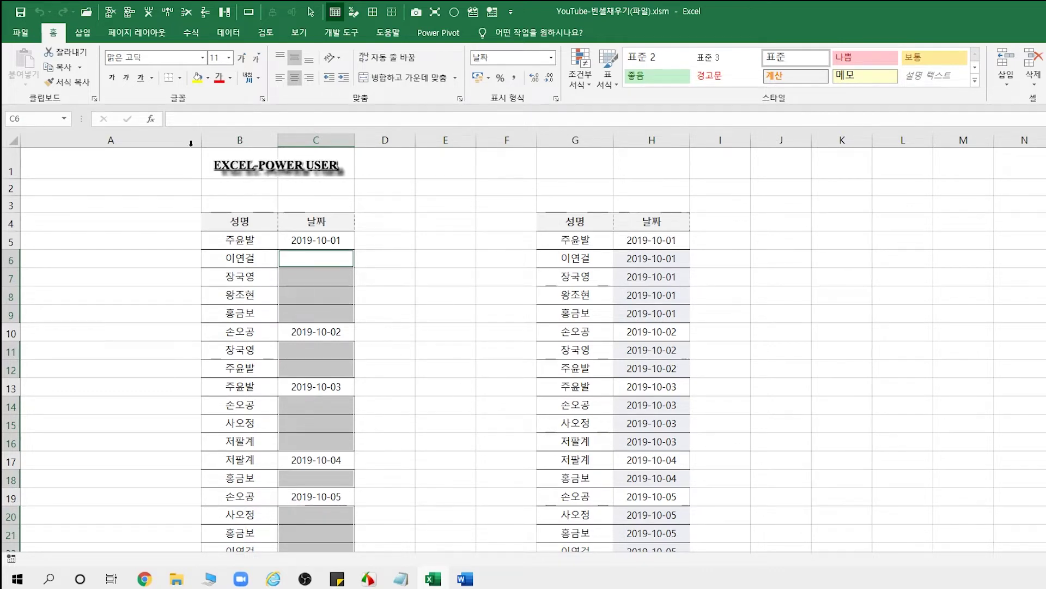
click(218, 132)
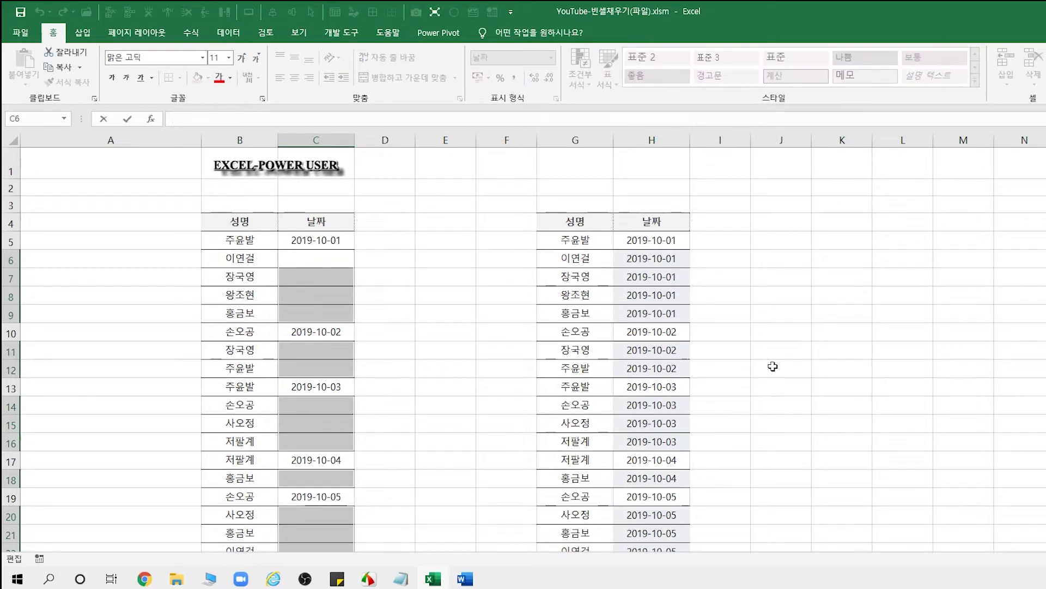
text(=)
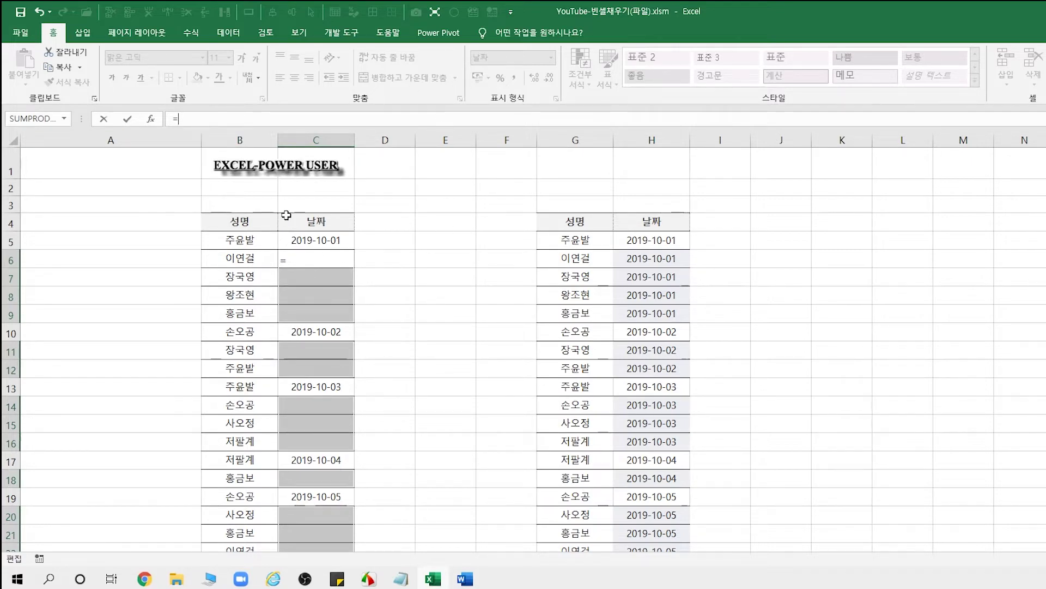
click(325, 241)
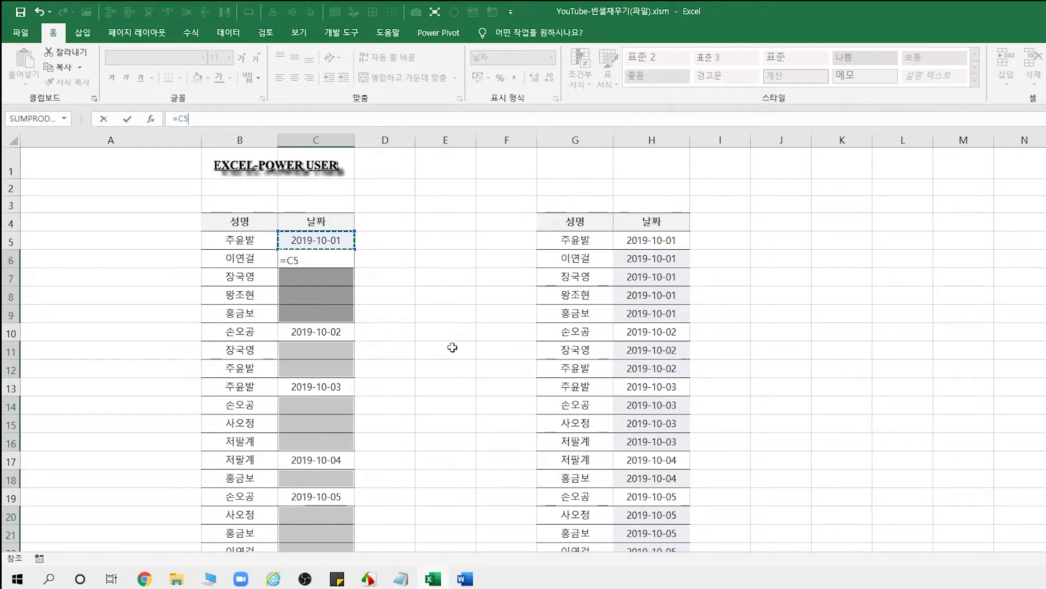
Step: Fill every selected blank with the formula via Ctrl+Enter and review the filled column
key(ctrl+Return)
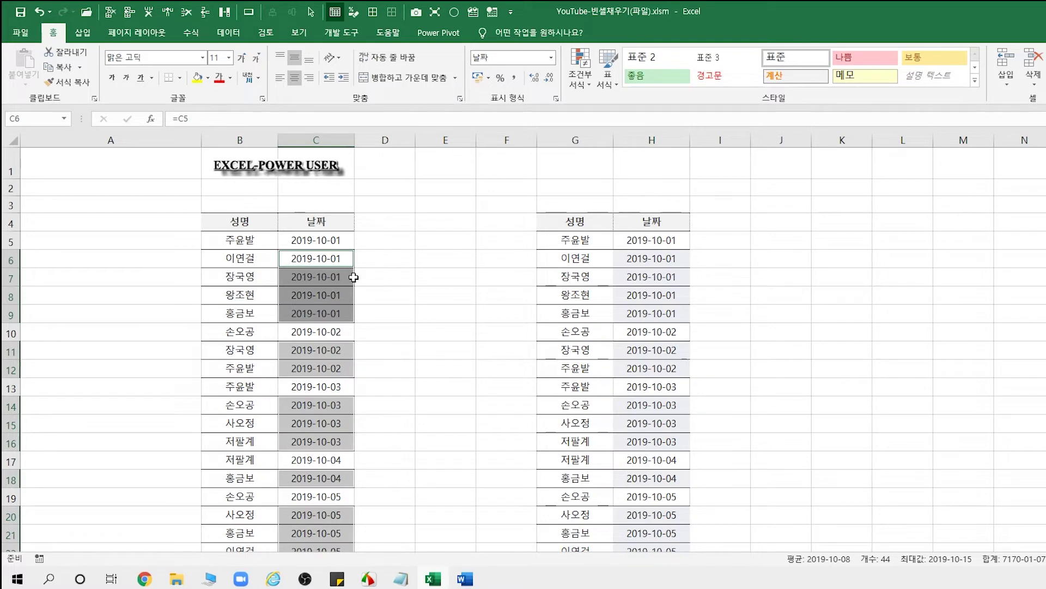
scroll(348, 284, down, 1)
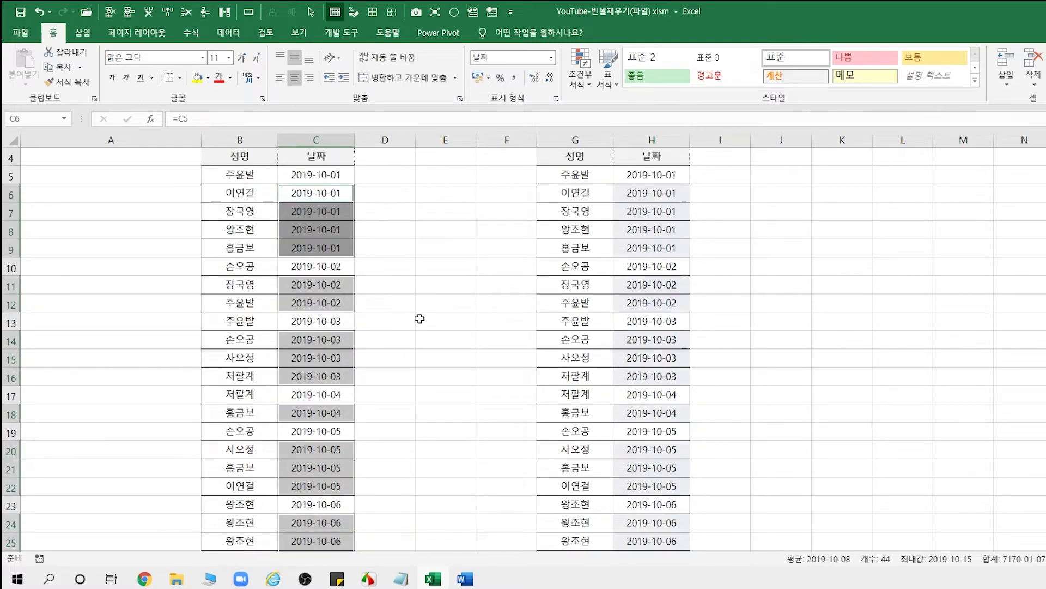
scroll(423, 316, down, 1)
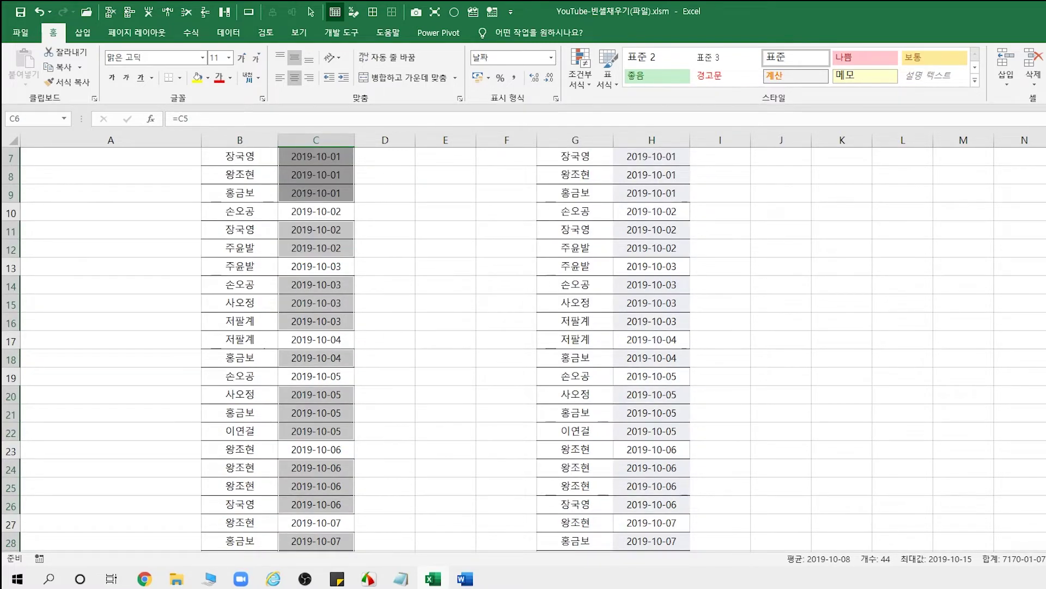
scroll(273, 366, down, 1)
scroll(460, 351, down, 2)
scroll(459, 351, down, 5)
scroll(459, 350, down, 4)
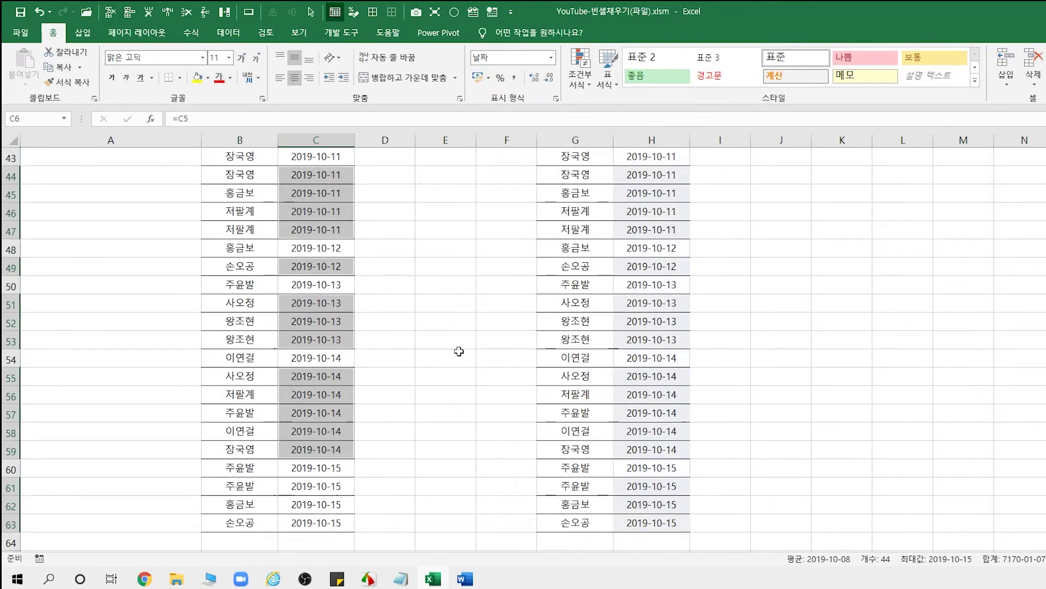
scroll(458, 351, down, 1)
click(459, 351)
Step: Check the formulas in filled cells C8 and C9
scroll(474, 341, up, 5)
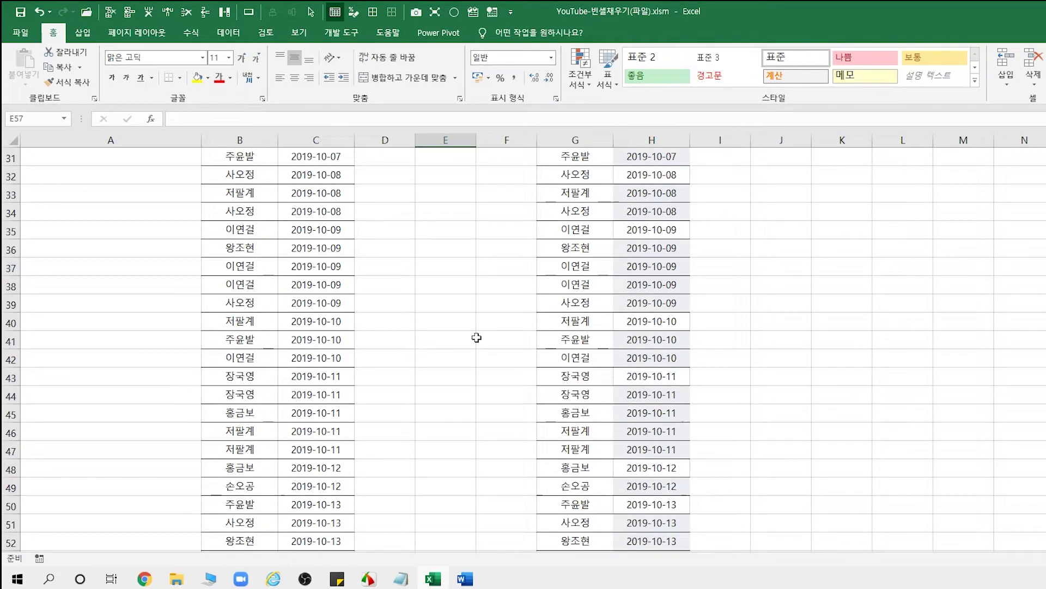
scroll(476, 336, up, 2)
scroll(475, 336, up, 6)
scroll(468, 334, up, 3)
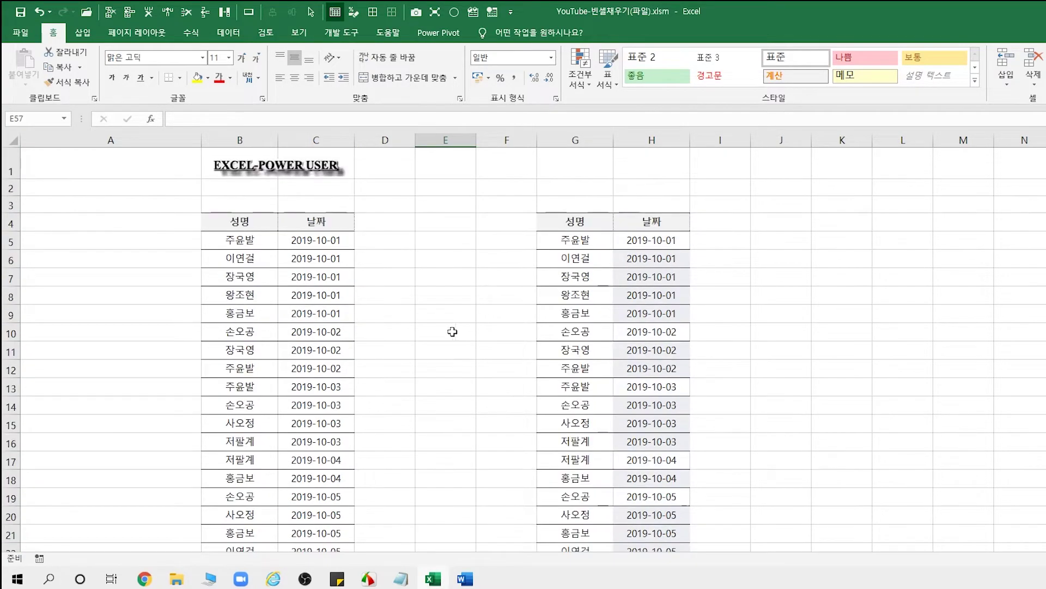
click(315, 280)
key(Down)
key(Down)
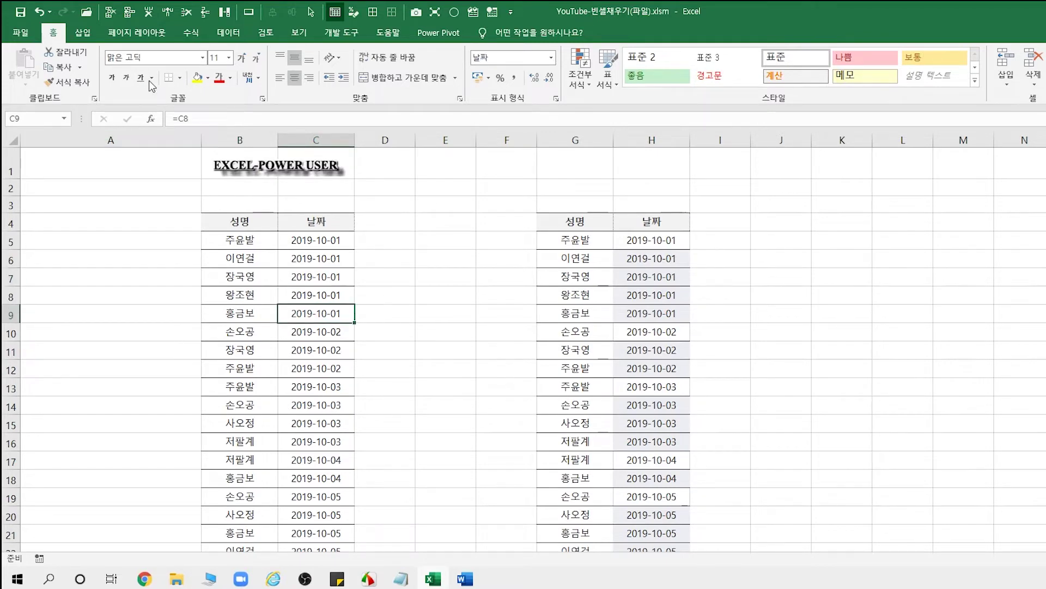
click(333, 295)
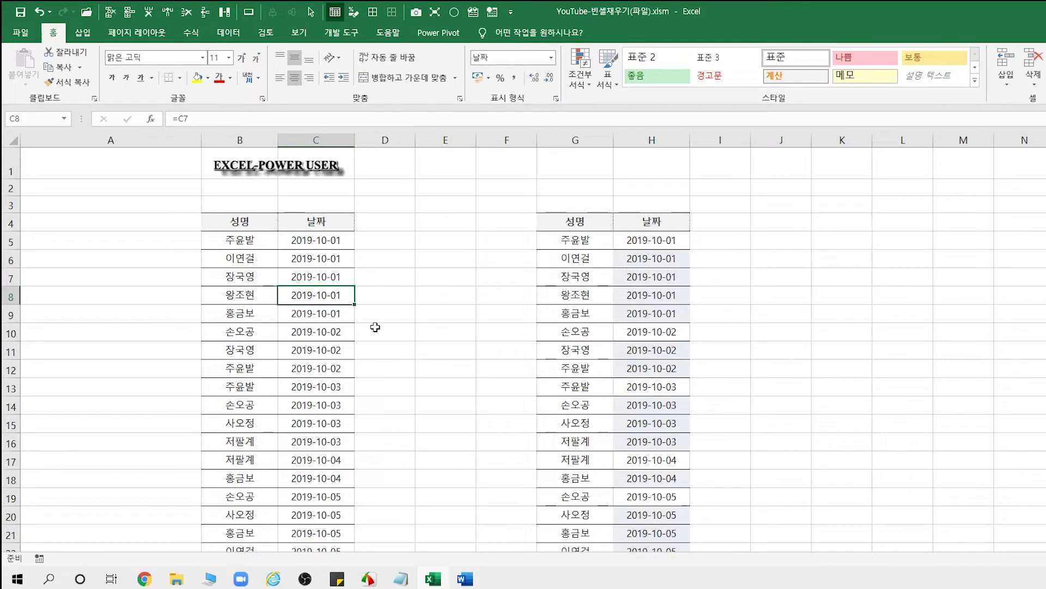
Step: Select the filled date list from C5 down to C63
key(Up)
key(Up)
key(Up)
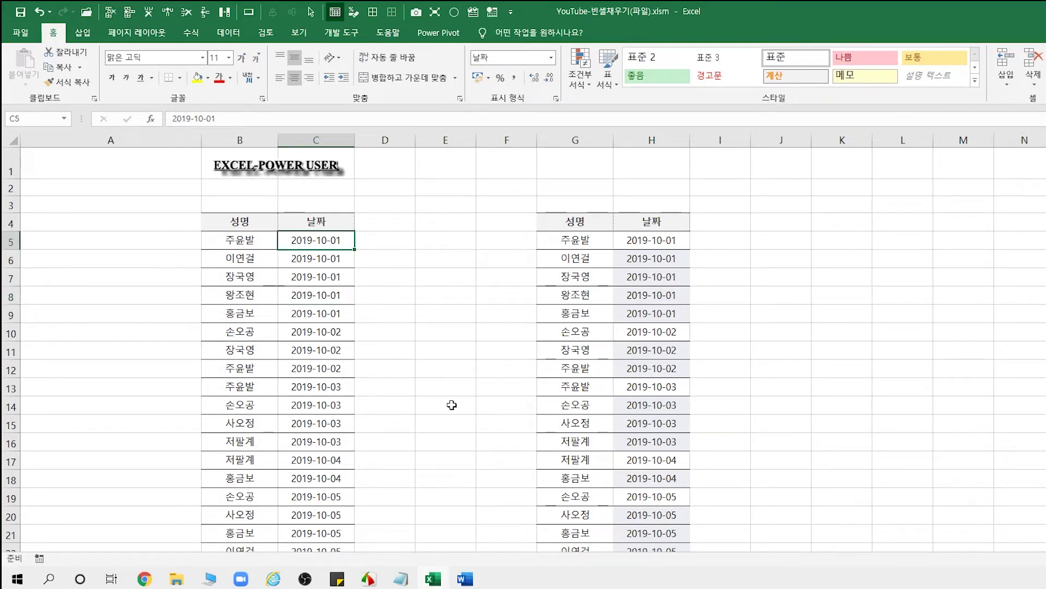
scroll(452, 398, down, 5)
scroll(452, 398, down, 11)
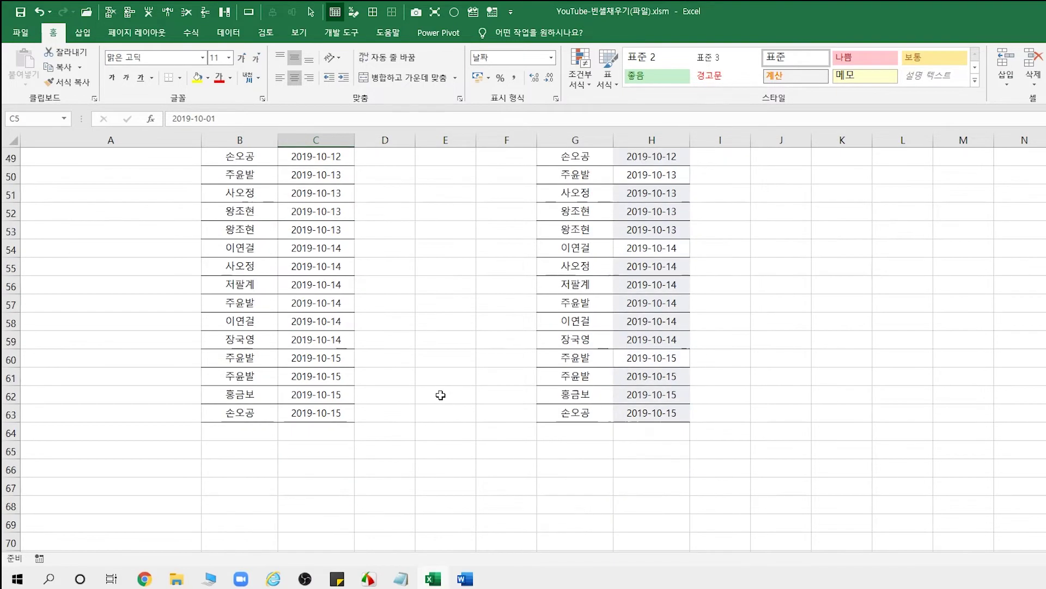
shift+click(327, 413)
scroll(426, 363, up, 5)
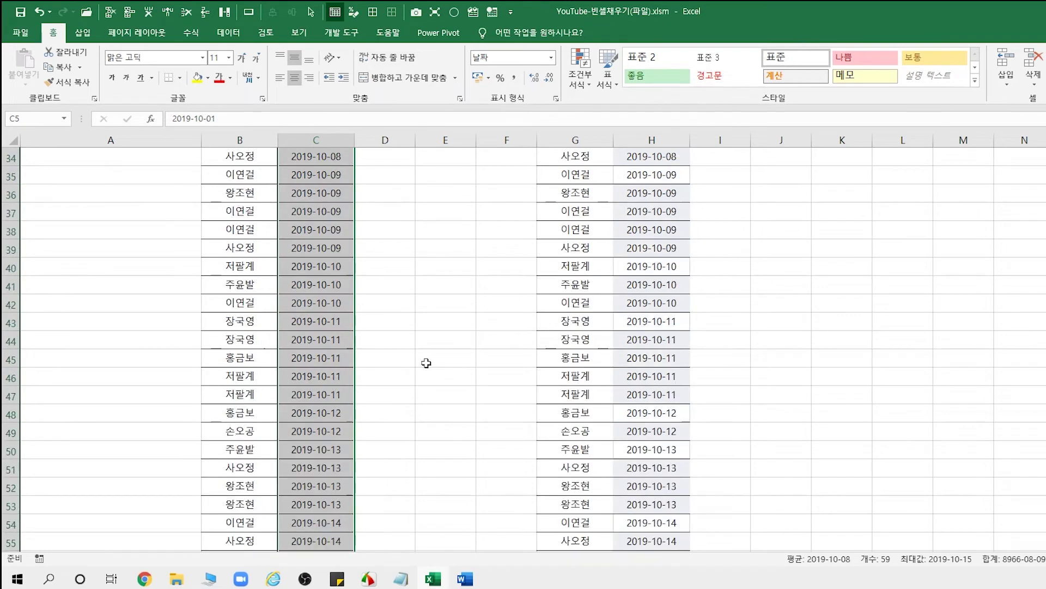
scroll(426, 363, up, 4)
scroll(426, 363, up, 4)
scroll(425, 357, up, 3)
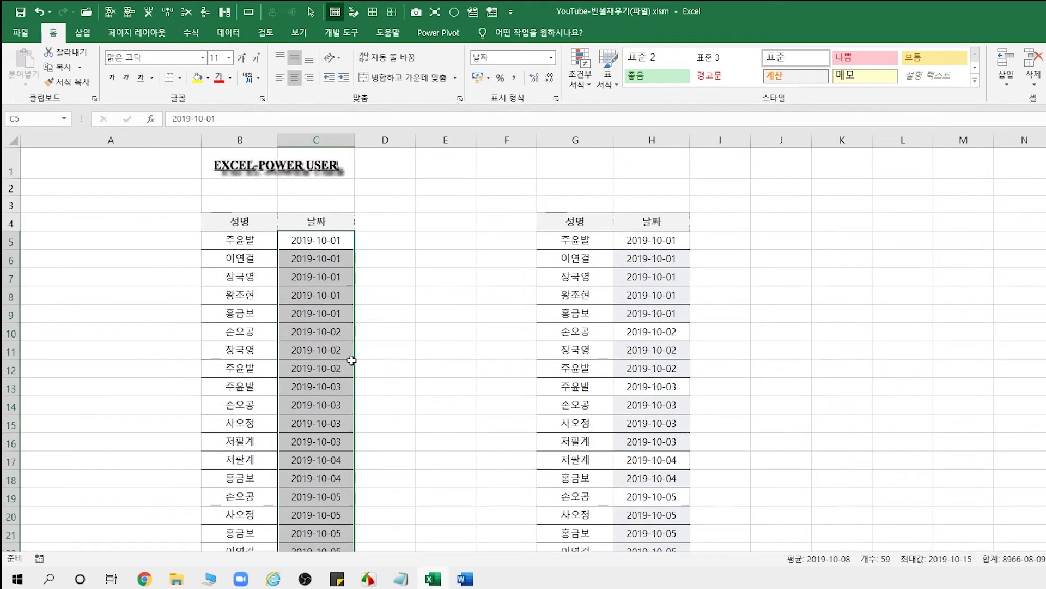
Step: Copy the filled dates and paste them back as values, checking cell C32
right_click(313, 260)
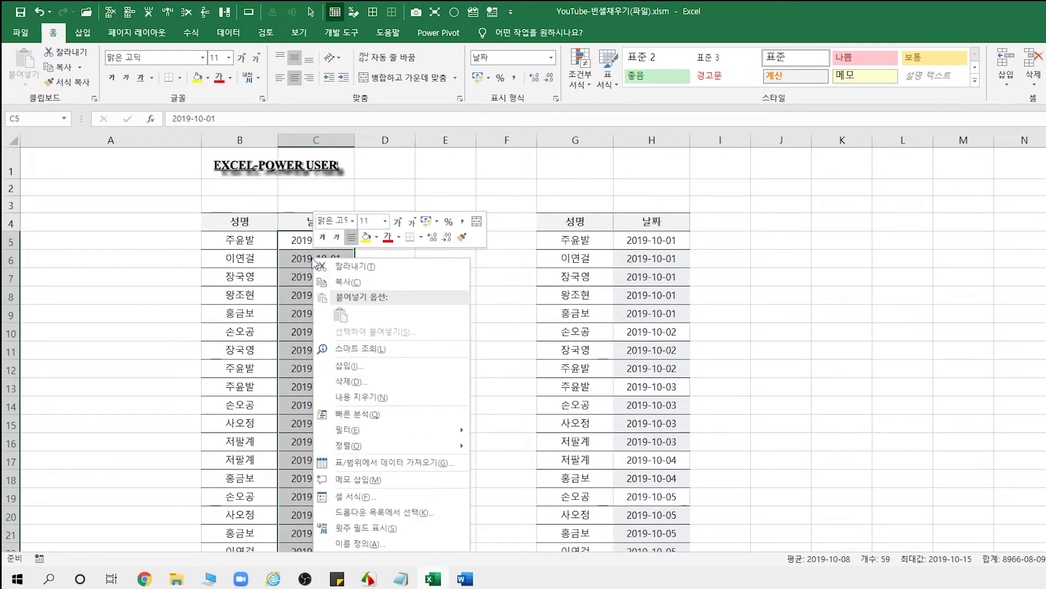
click(346, 282)
right_click(327, 273)
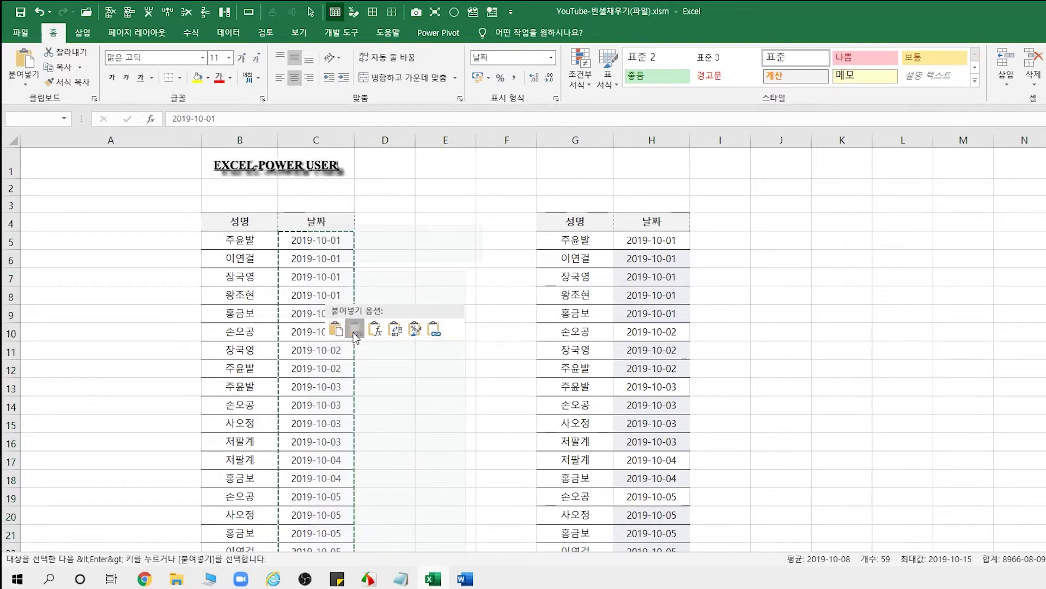
click(355, 329)
key(Escape)
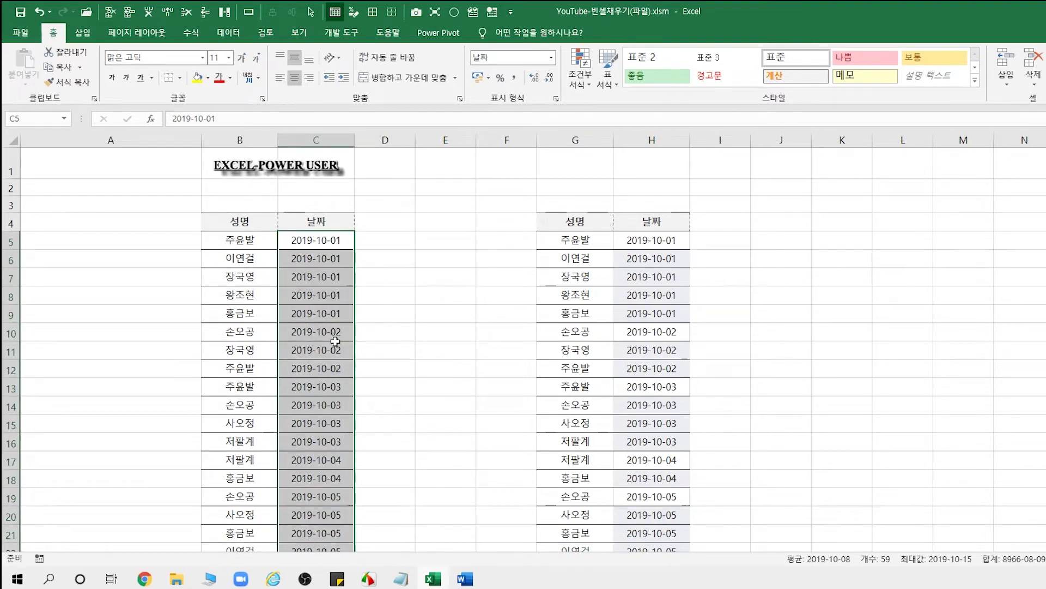
key(Down)
key(Down)
key(Down)
key(Down)
key(Down)
key(Down)
key(Down)
key(Down)
key(Down)
scroll(302, 446, down, 5)
click(301, 446)
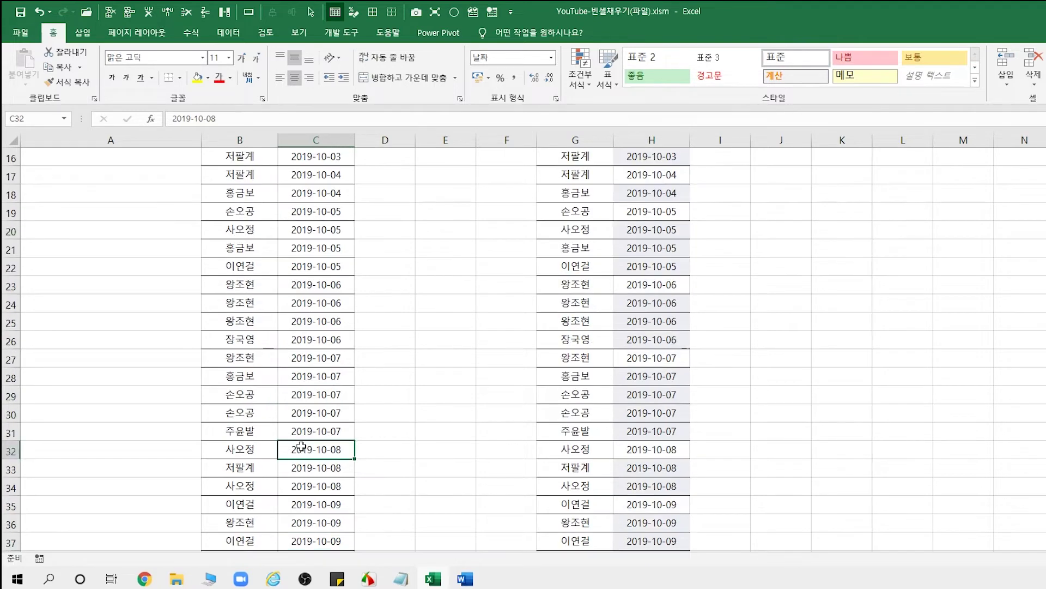
Step: Undo twice to remove the pasted values and restore the blanks in column C
key(ctrl+z)
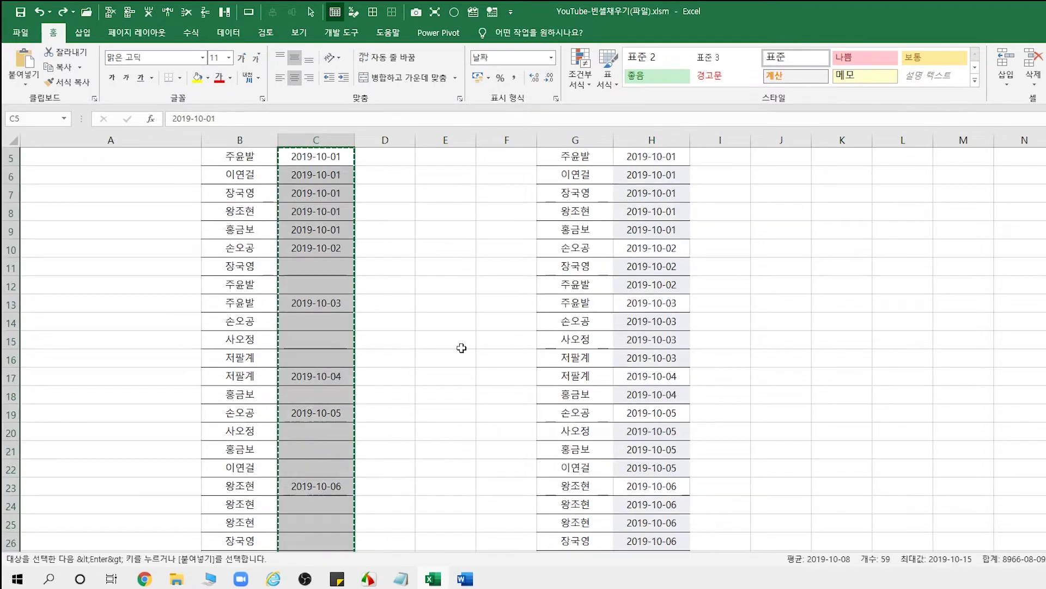
key(ctrl+z)
click(461, 348)
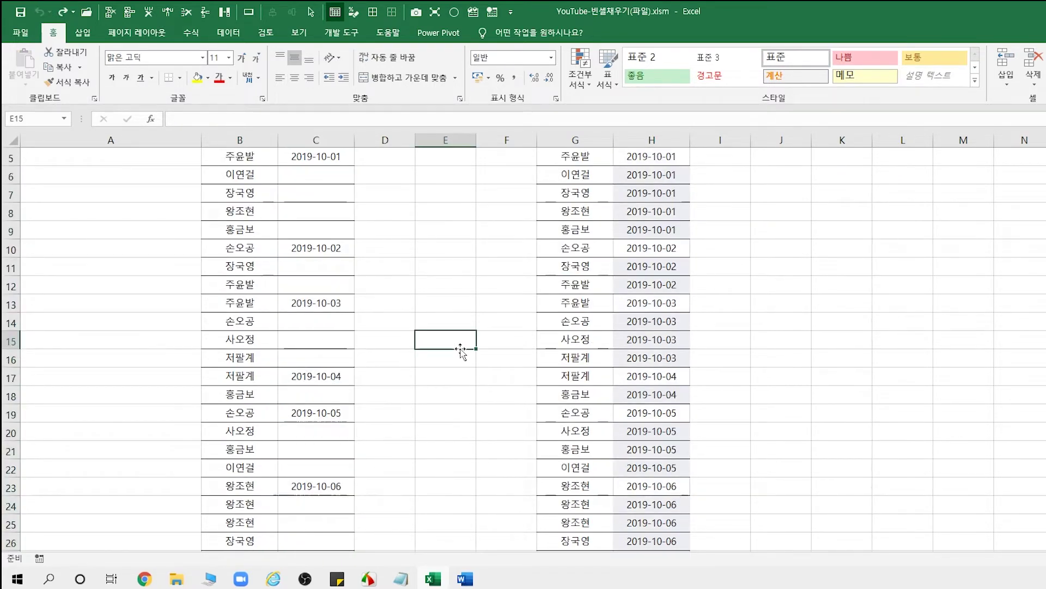
scroll(468, 346, up, 2)
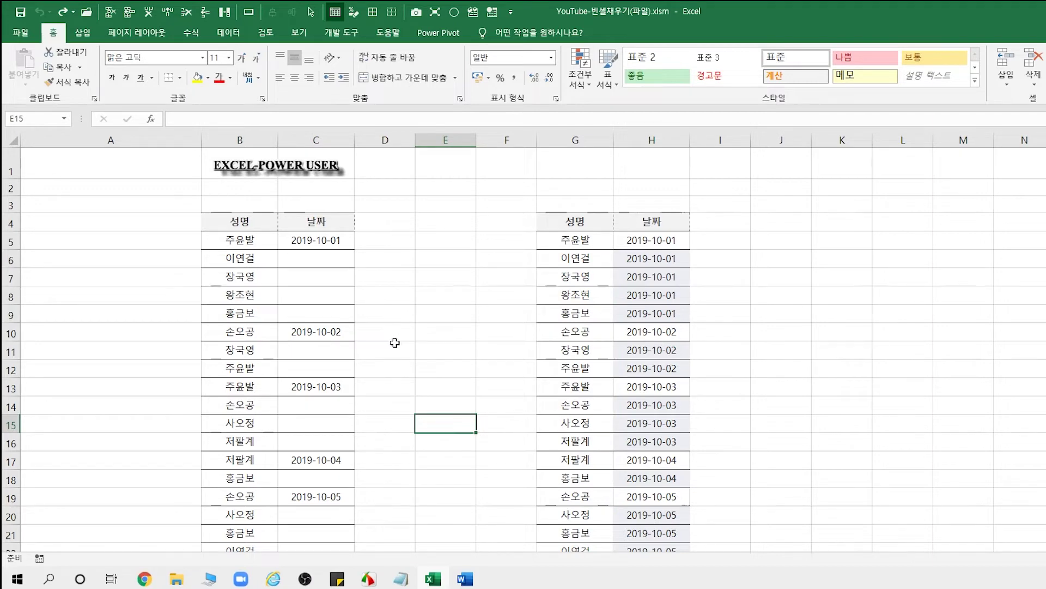
Step: Open the VBA editor and highlight Fill_Demo's variable declarations and the column B Set line
key(alt+F11)
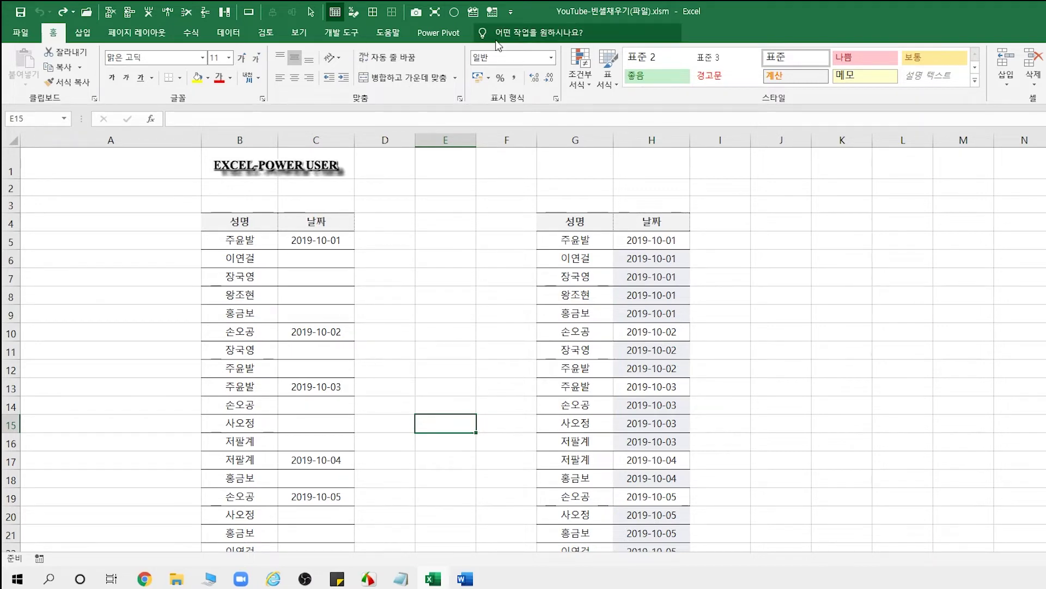
click(803, 367)
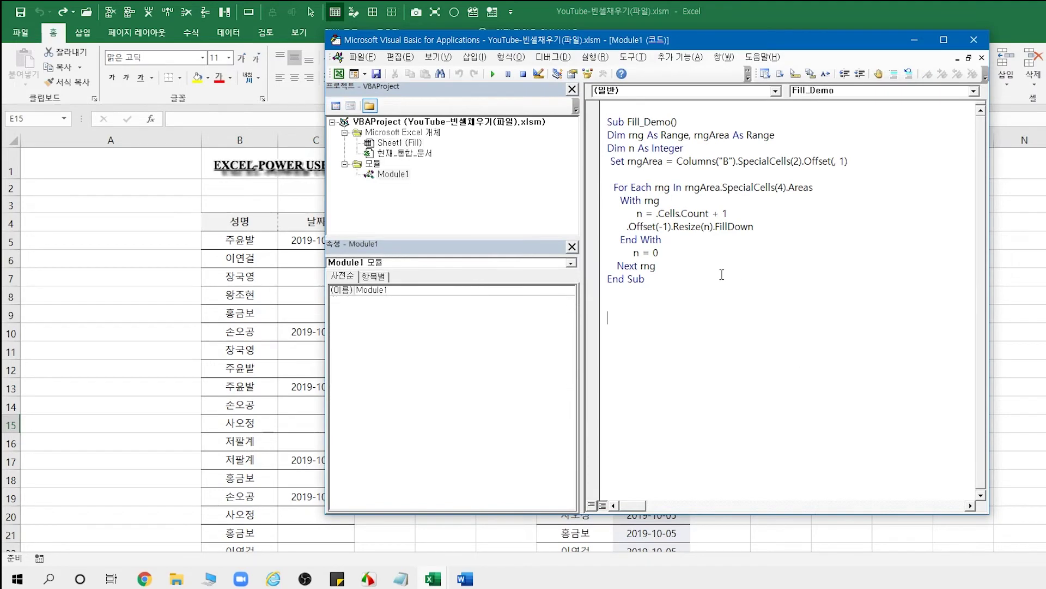
drag(611, 136, 724, 151)
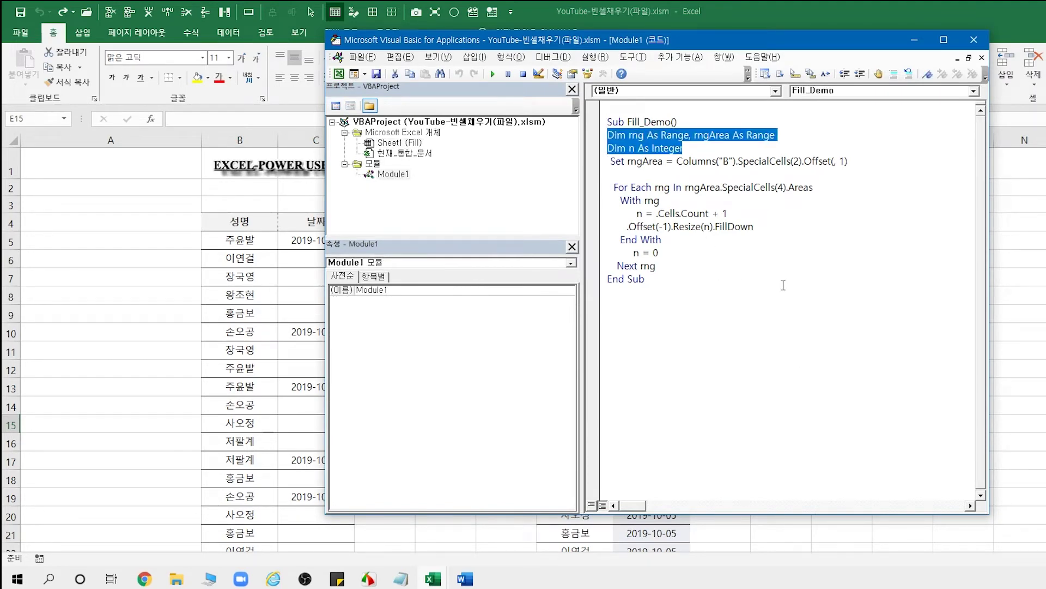
click(627, 161)
drag(626, 162, 661, 163)
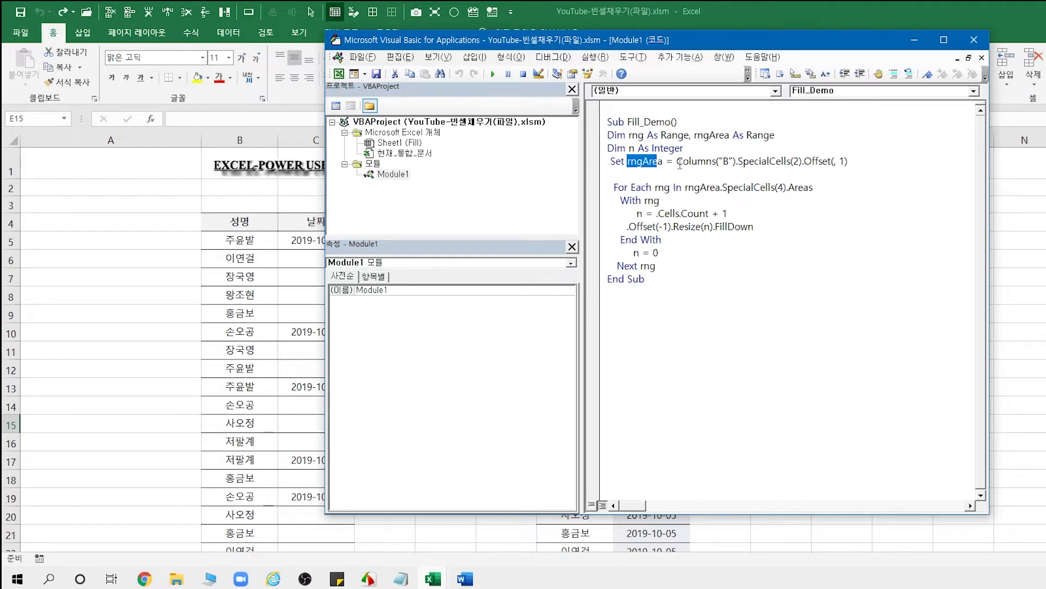
drag(676, 162, 805, 157)
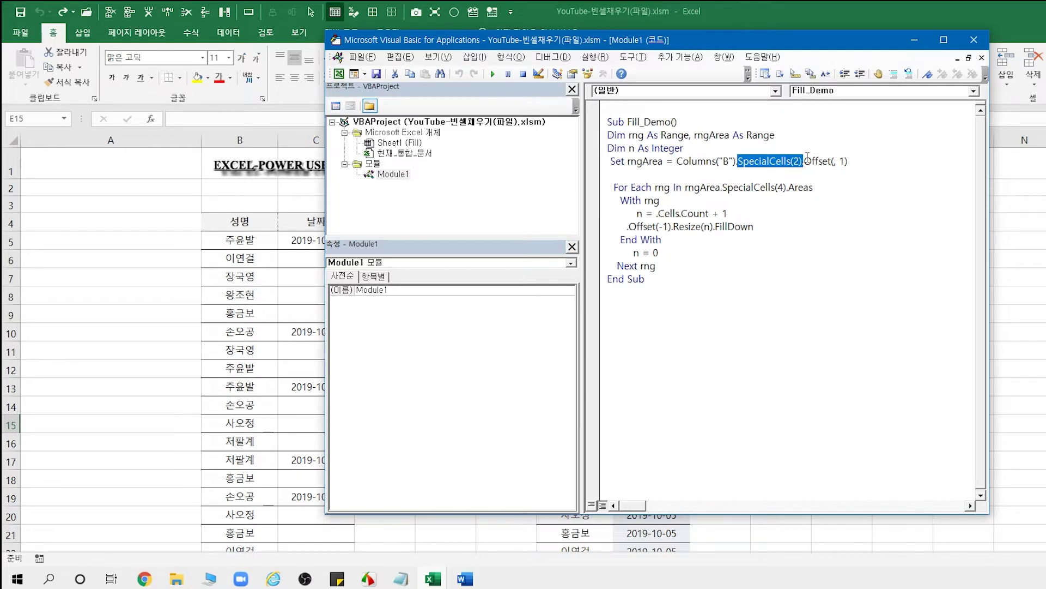
Step: Select the names in column B from B5 down on the worksheet
click(163, 442)
click(235, 239)
key(ctrl+shift+Down)
key(alt+Tab)
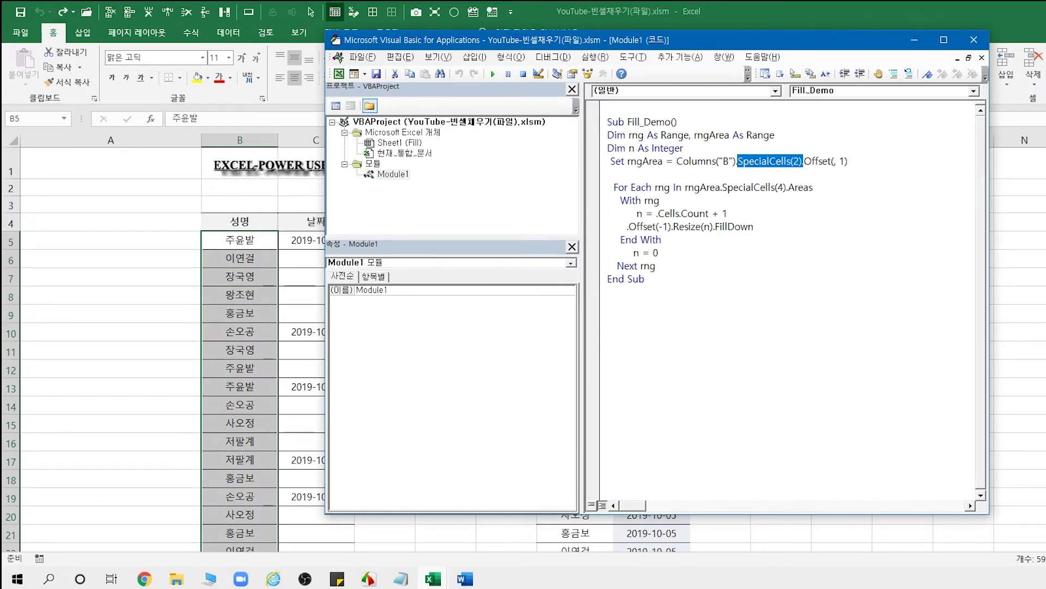
Step: Select the dates C5:C63 on the sheet, then highlight the code's For Each loop line
scroll(164, 327, down, 3)
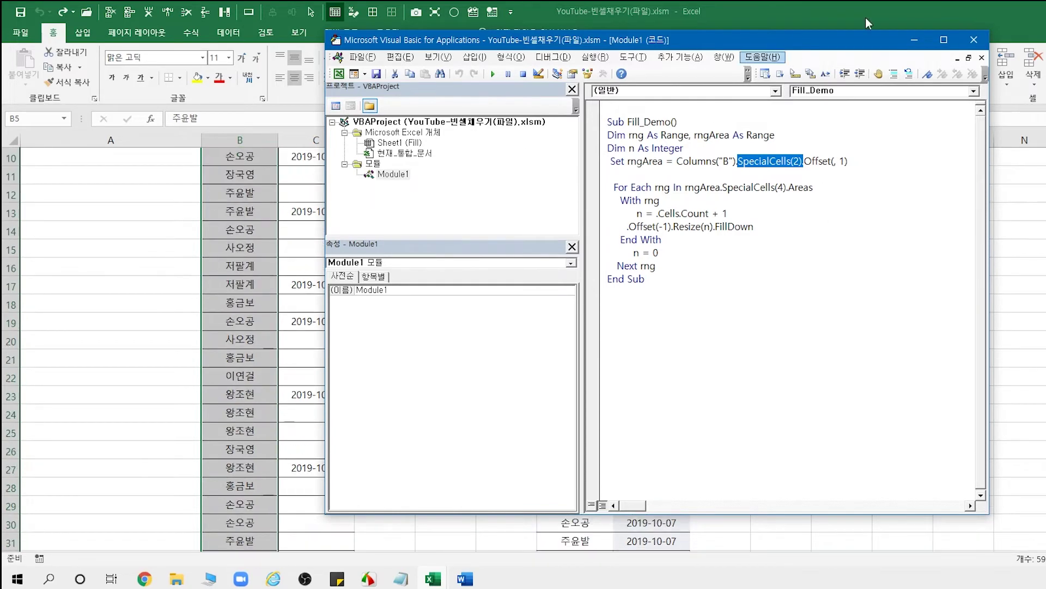
click(915, 40)
scroll(361, 304, up, 3)
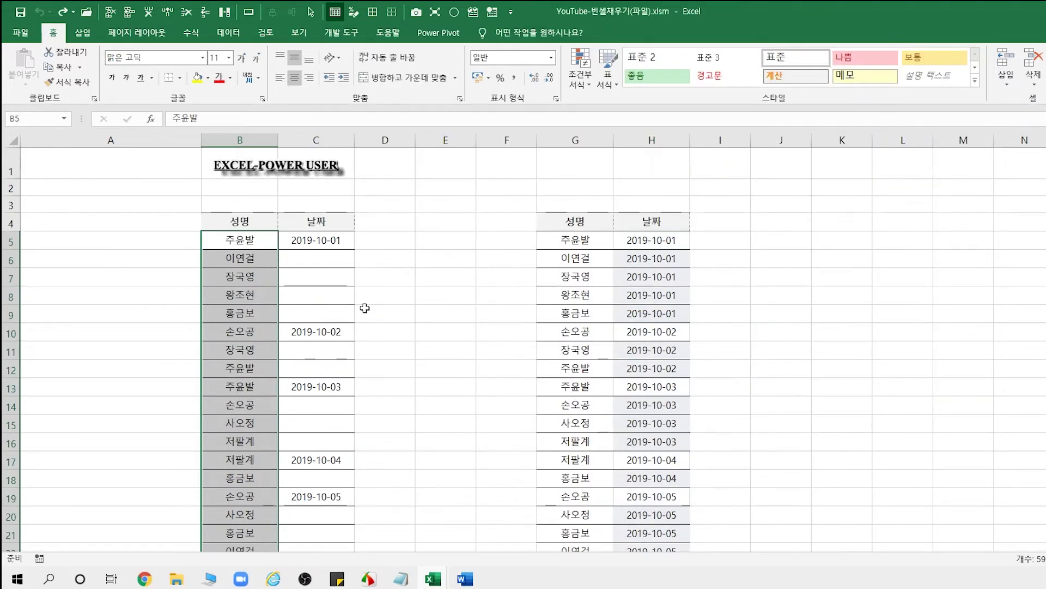
click(322, 235)
scroll(338, 323, down, 7)
scroll(339, 324, down, 8)
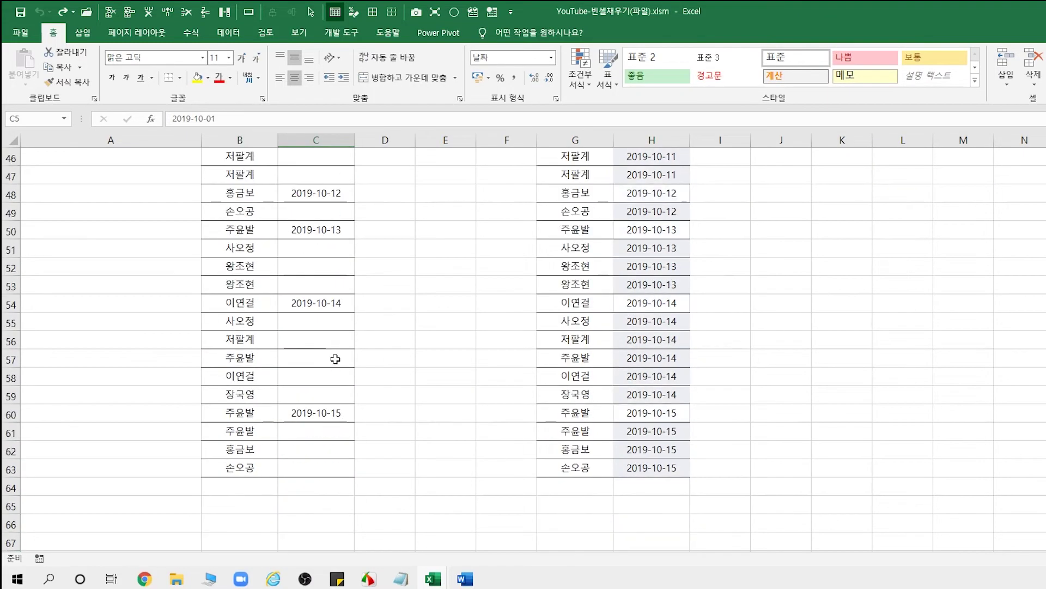
shift+click(320, 467)
scroll(462, 428, up, 6)
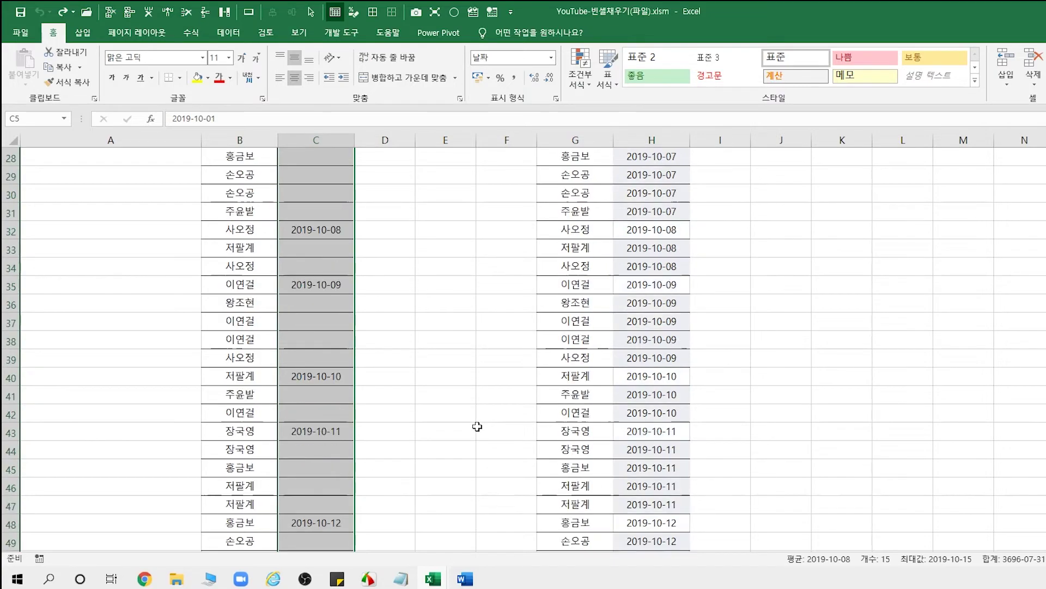
scroll(474, 425, up, 7)
scroll(460, 419, up, 3)
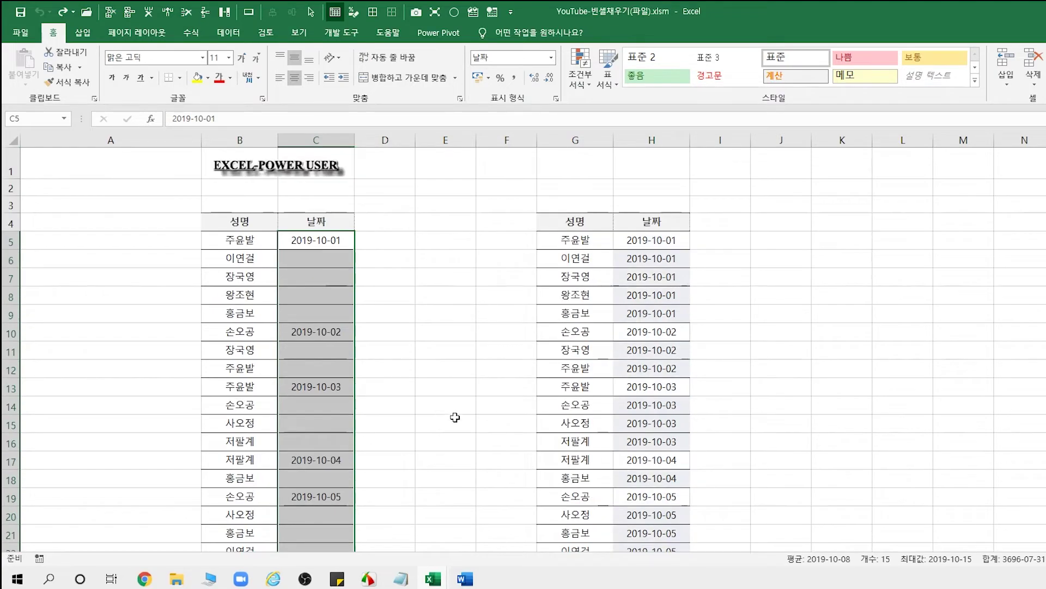
click(474, 11)
drag(607, 187, 869, 187)
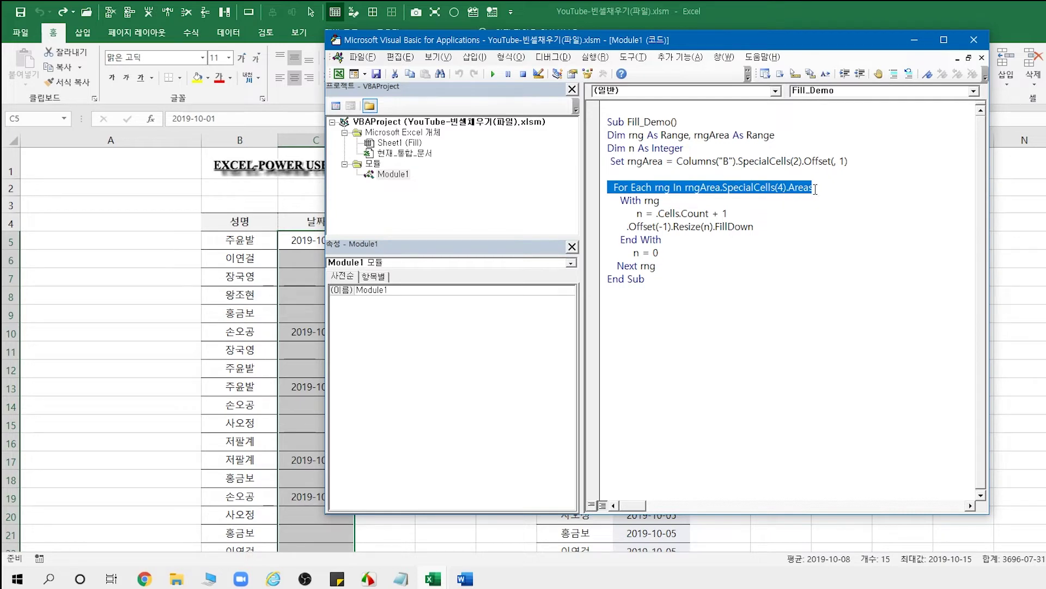
click(231, 392)
drag(304, 260, 306, 305)
click(318, 356)
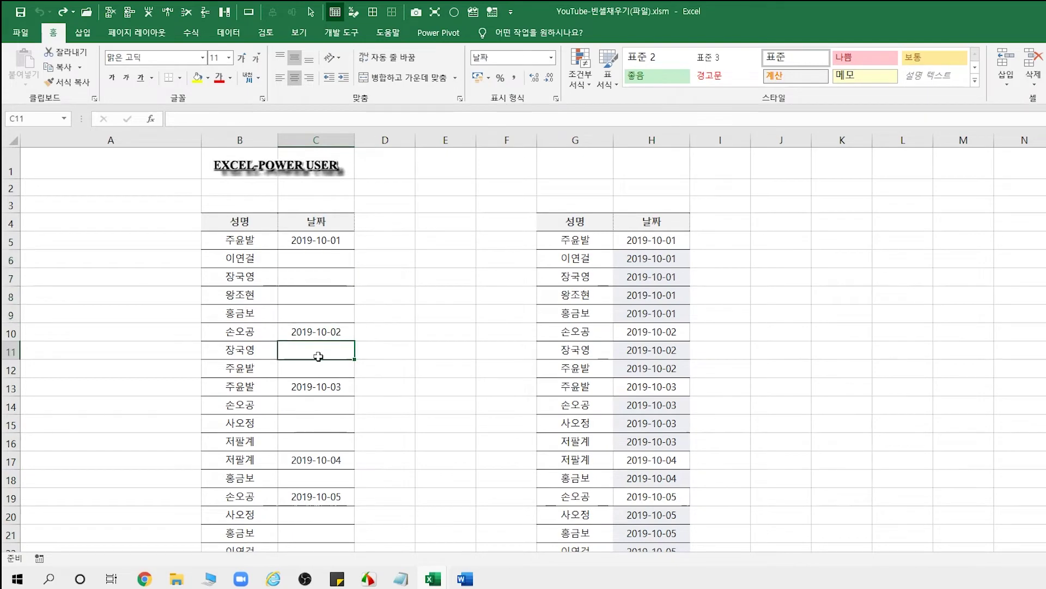
drag(318, 356, 319, 369)
drag(316, 406, 320, 442)
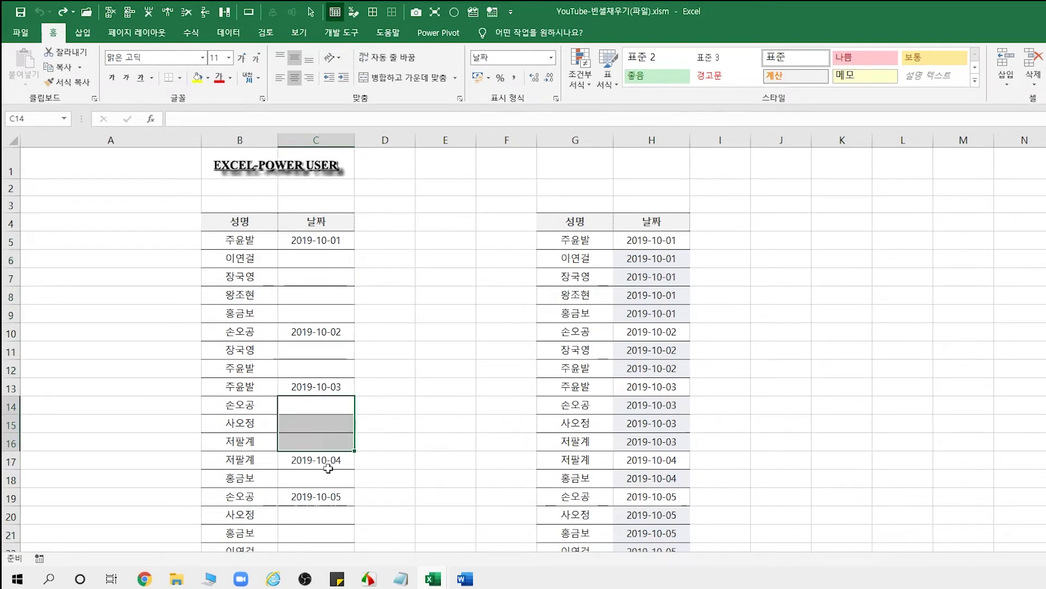
drag(329, 515, 322, 547)
scroll(423, 451, down, 2)
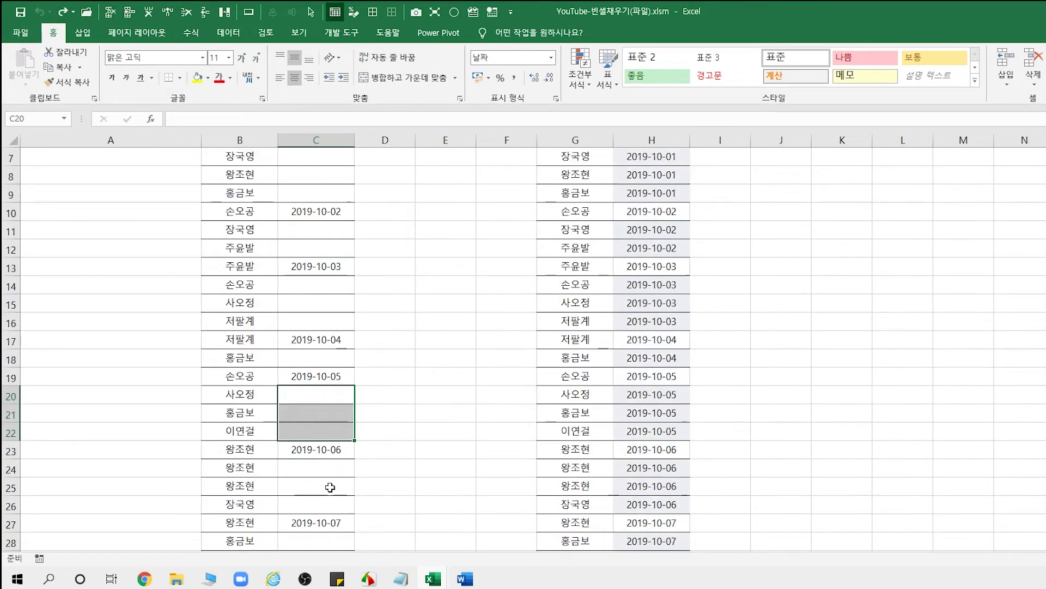
drag(303, 468, 311, 504)
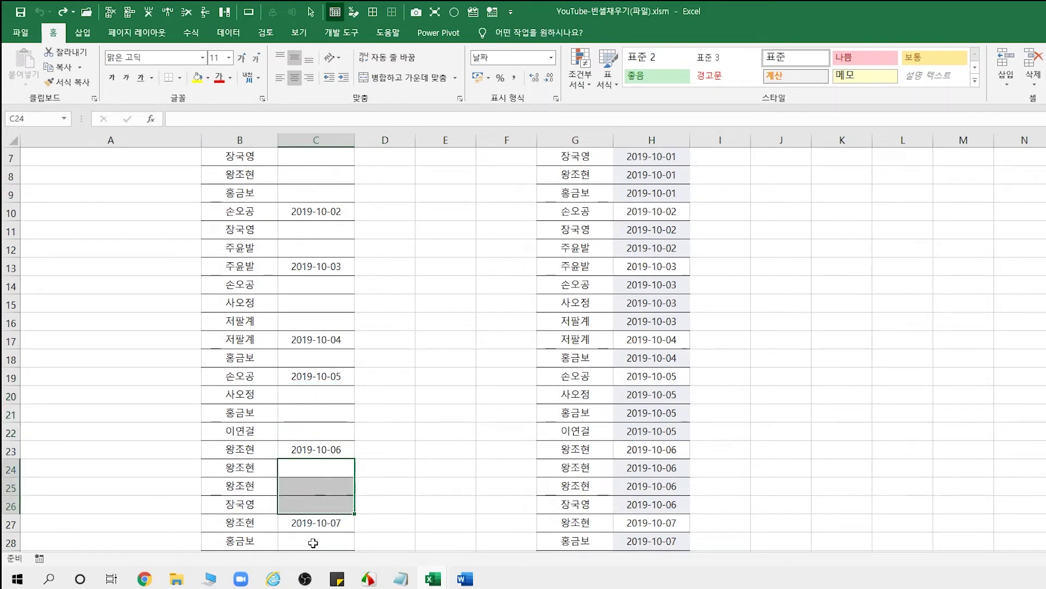
drag(313, 542, 314, 550)
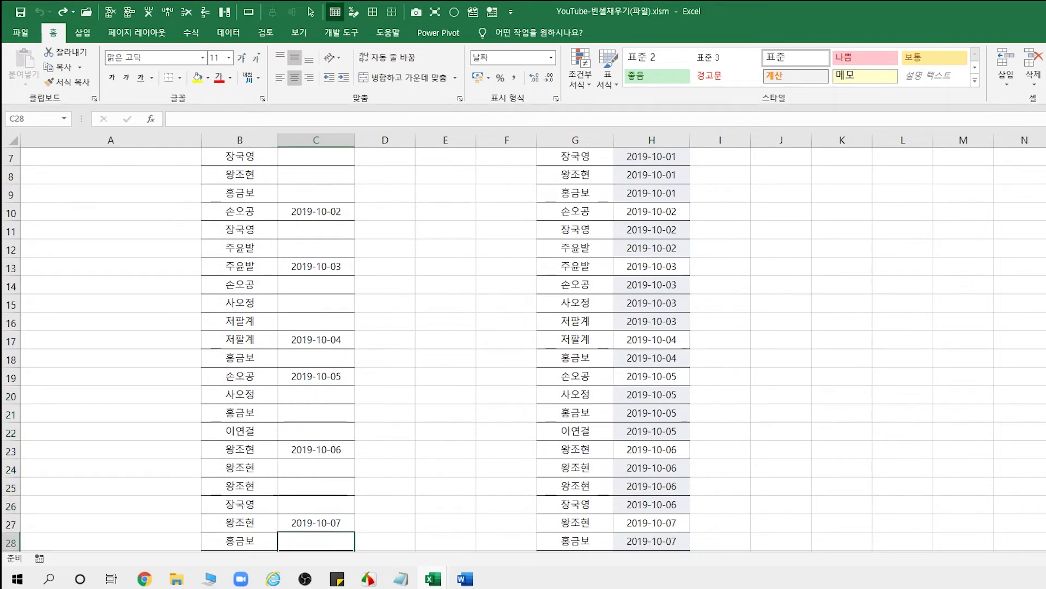
key(alt+F11)
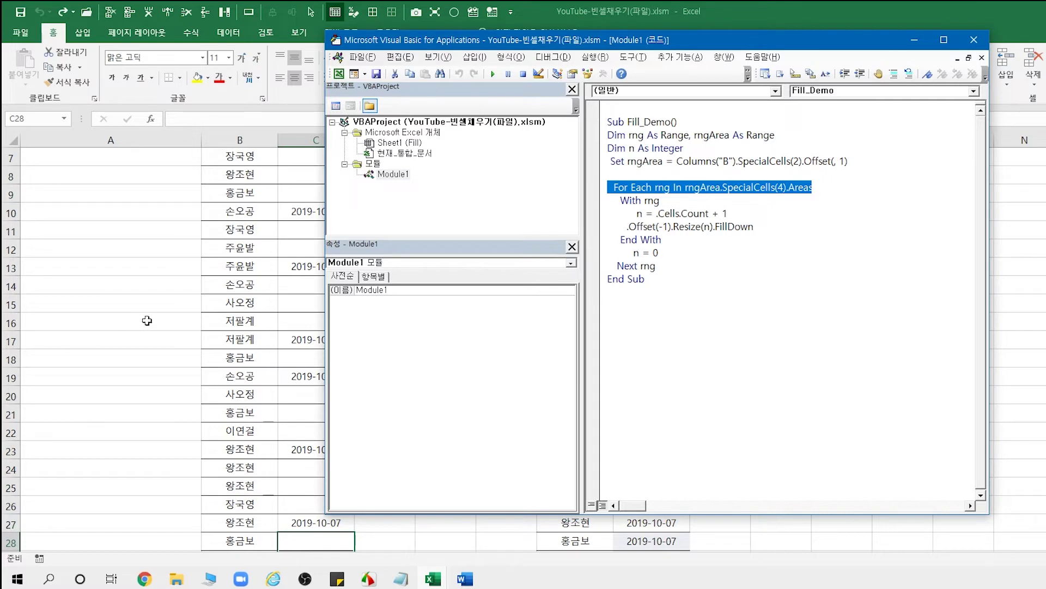
double_click(650, 213)
drag(745, 213, 628, 213)
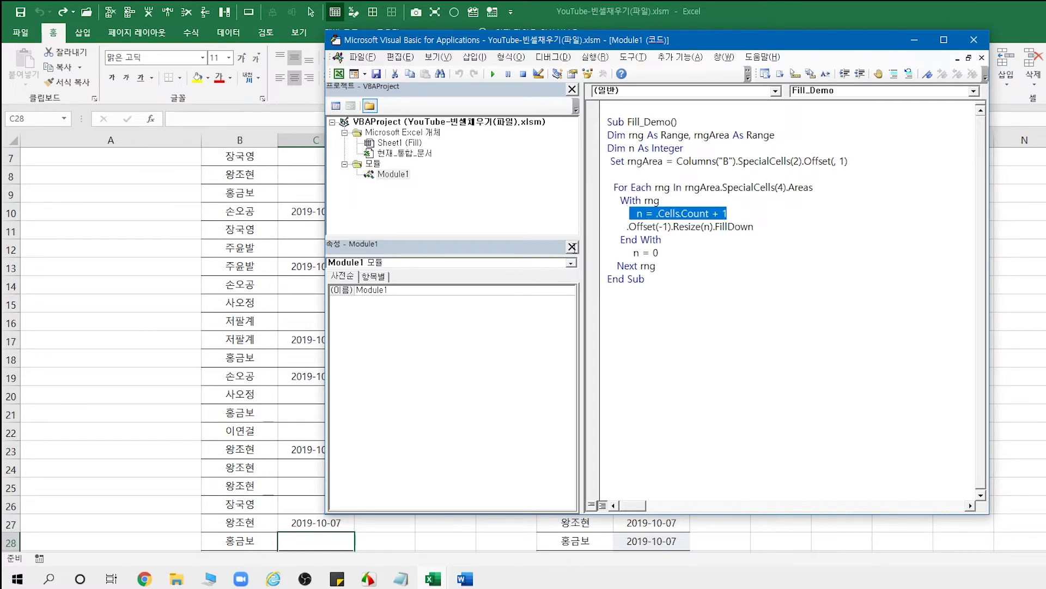
click(234, 325)
scroll(301, 312, up, 2)
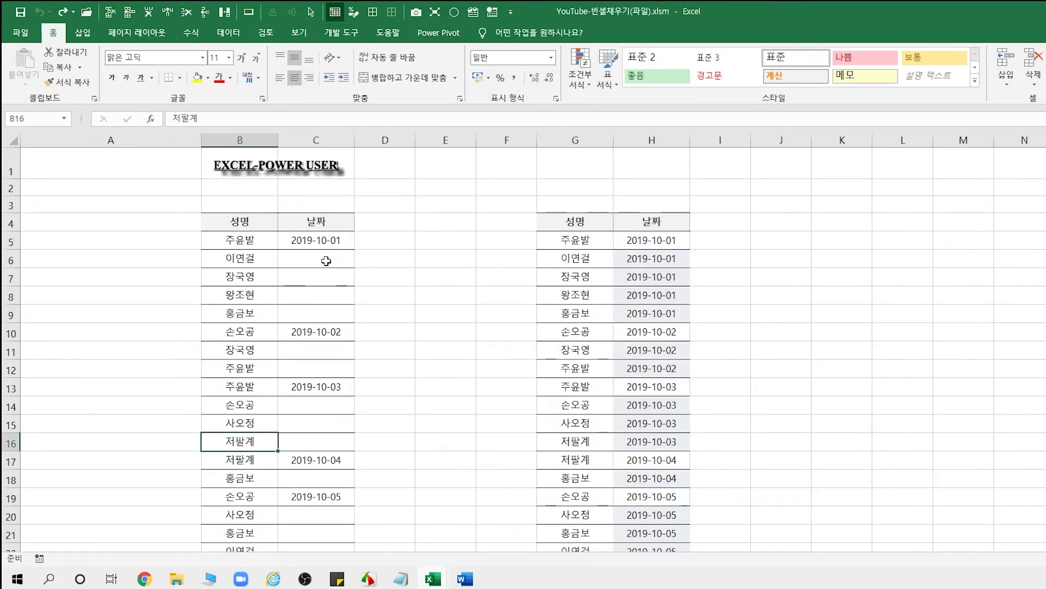
drag(326, 261, 326, 309)
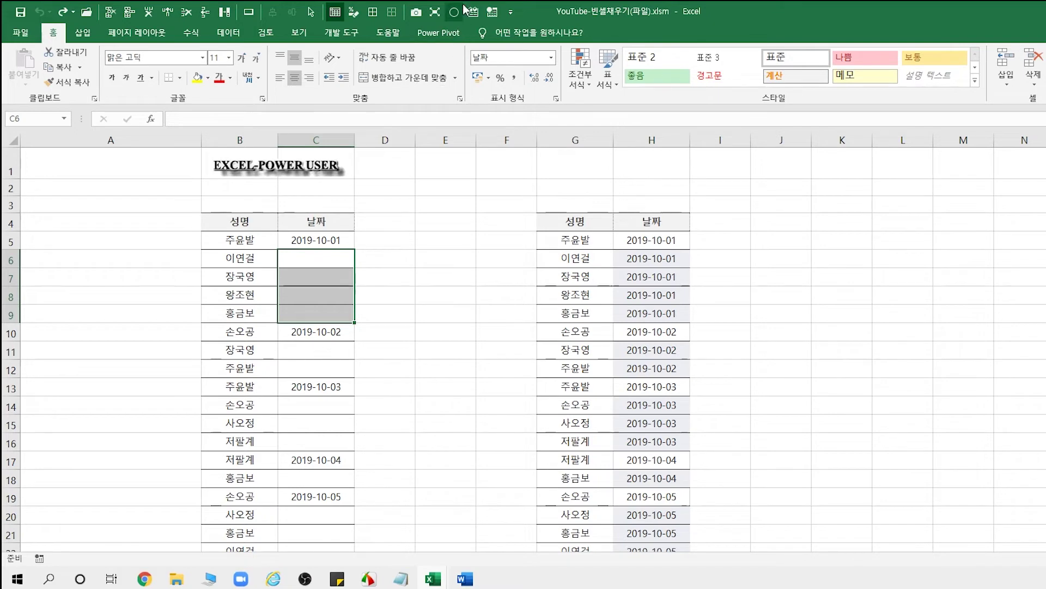
key(alt+F11)
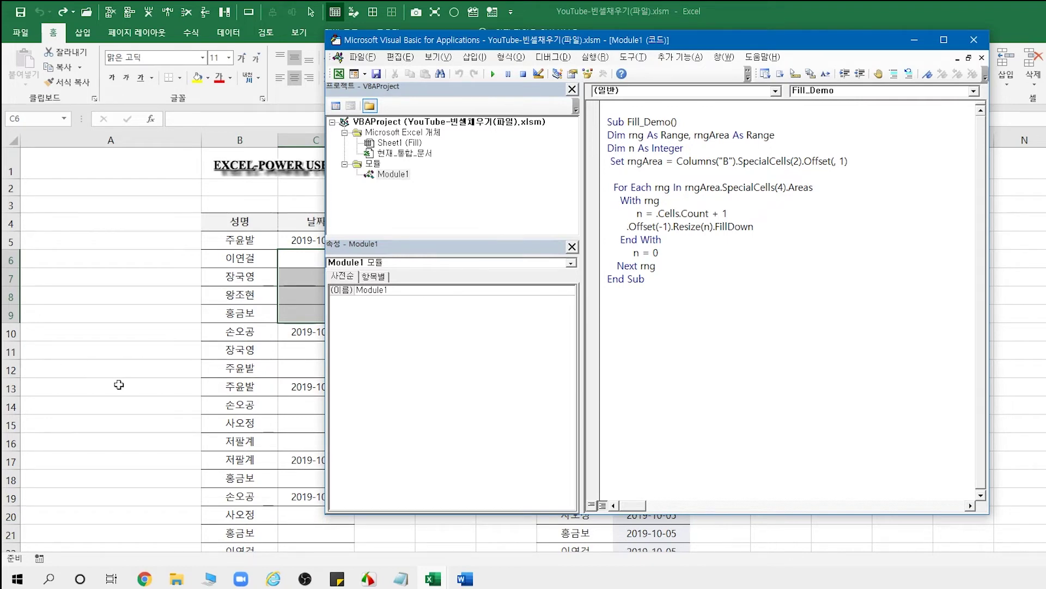
click(115, 405)
drag(321, 267, 326, 312)
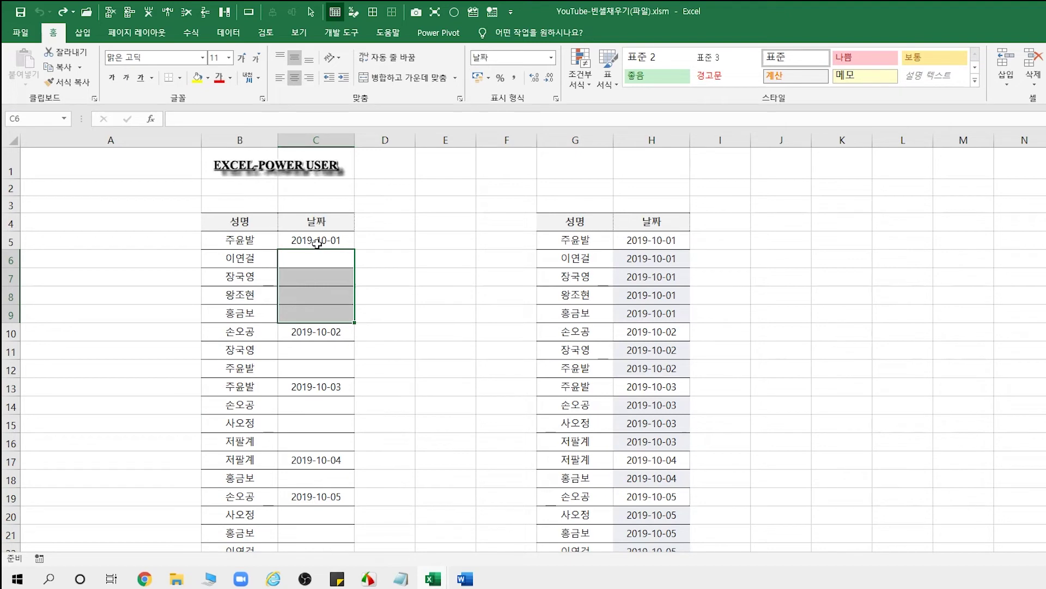
drag(318, 243, 321, 305)
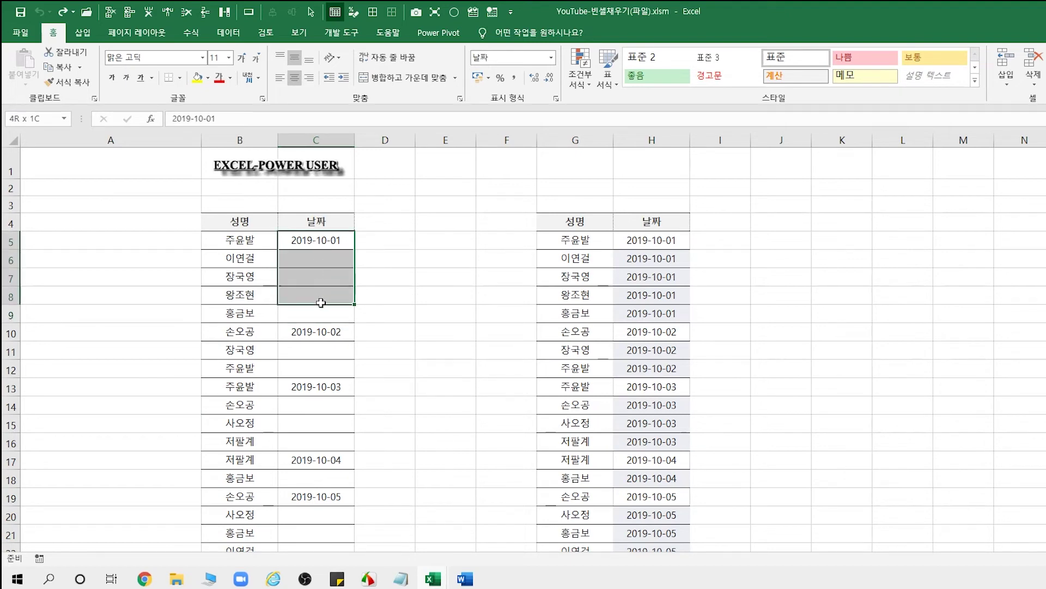
click(328, 242)
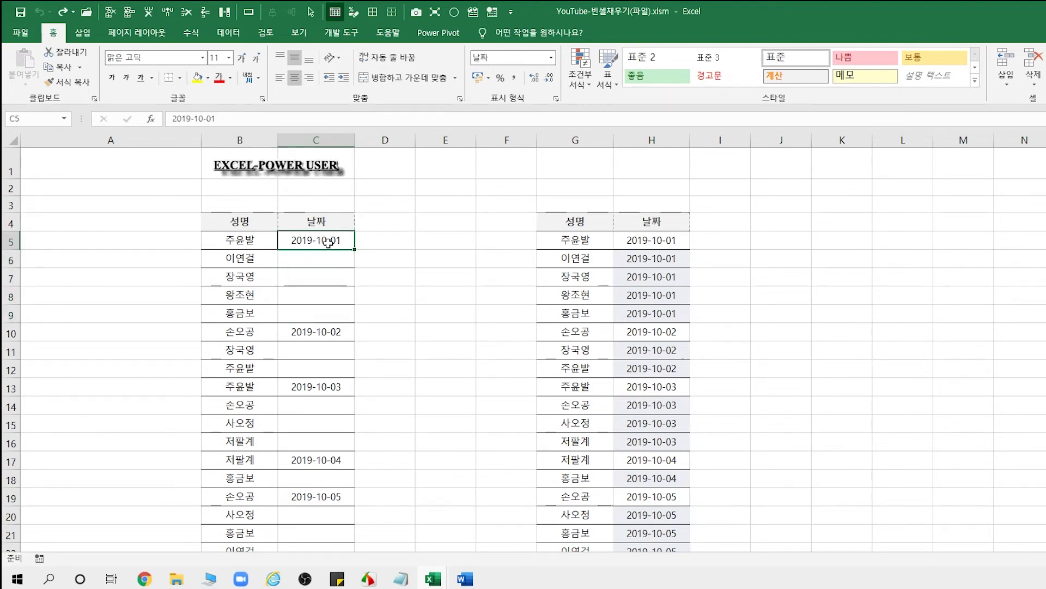
key(alt+F11)
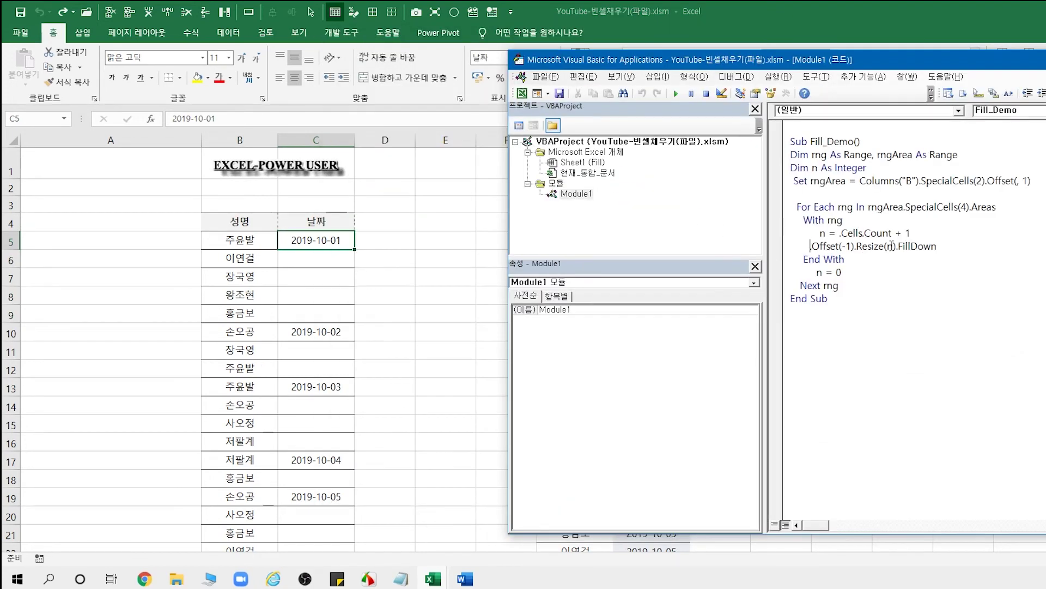
click(320, 260)
click(322, 279)
click(319, 297)
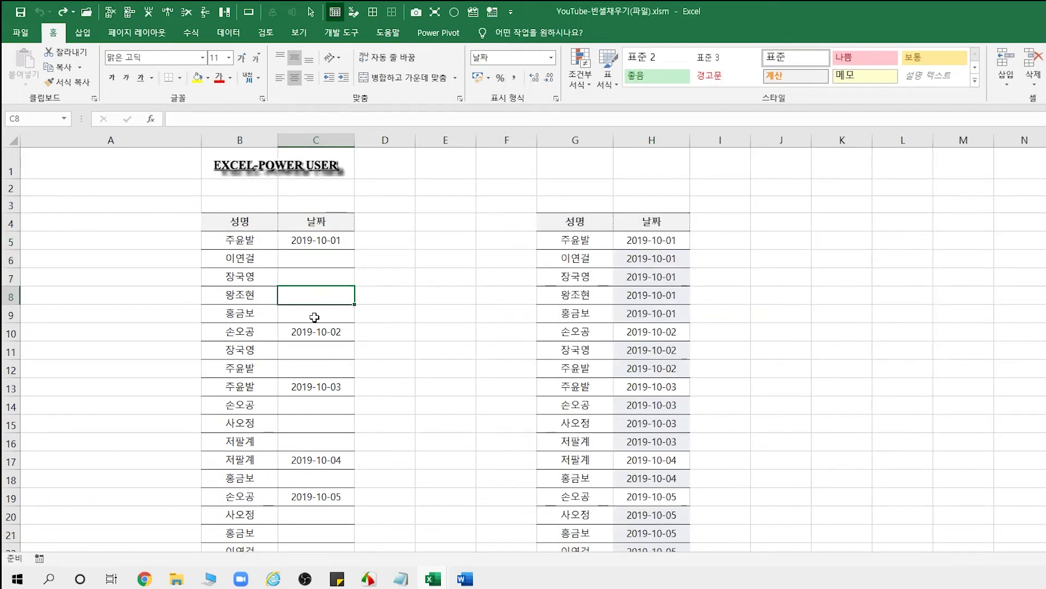
drag(325, 240, 325, 313)
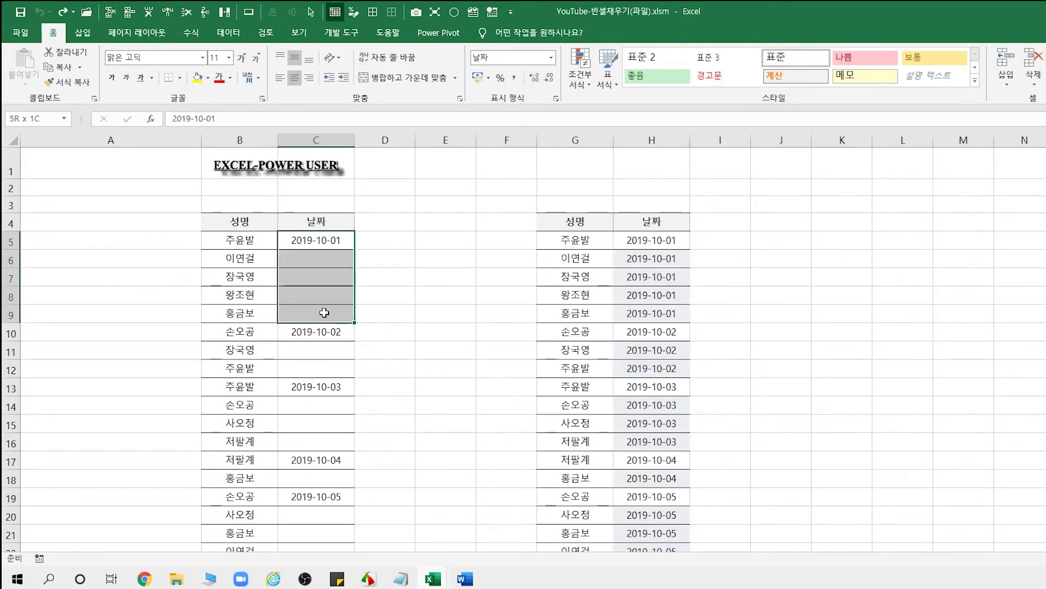
click(326, 335)
click(316, 352)
click(317, 368)
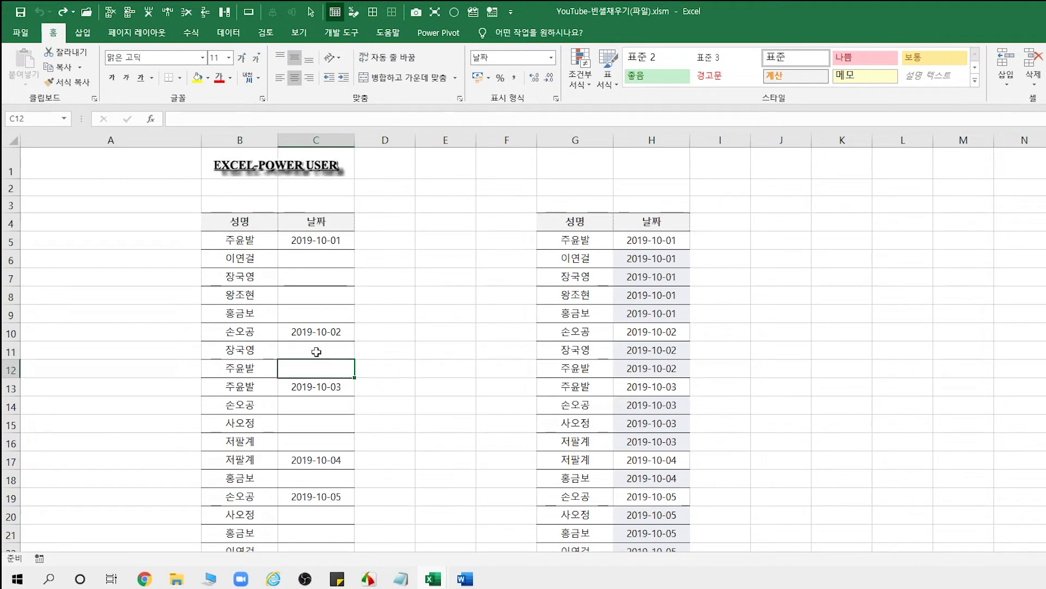
drag(325, 334, 325, 368)
drag(308, 242, 311, 306)
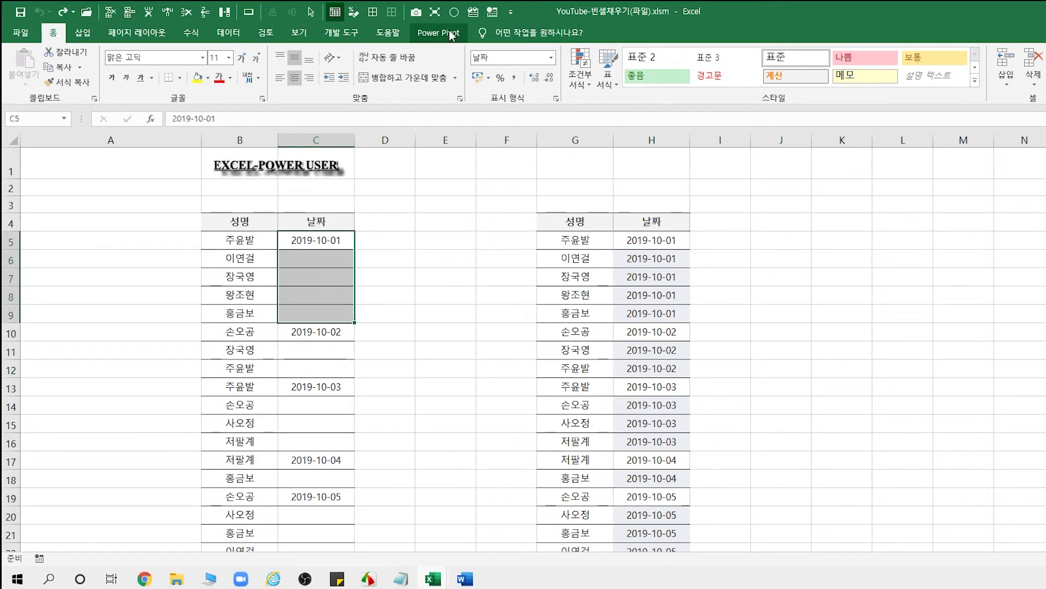
click(472, 16)
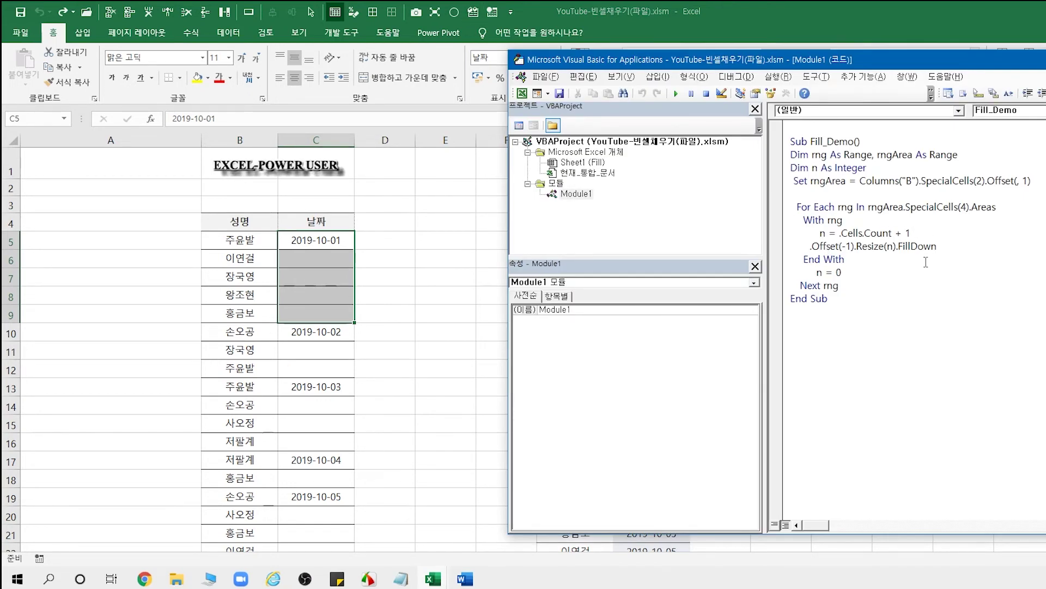
double_click(901, 248)
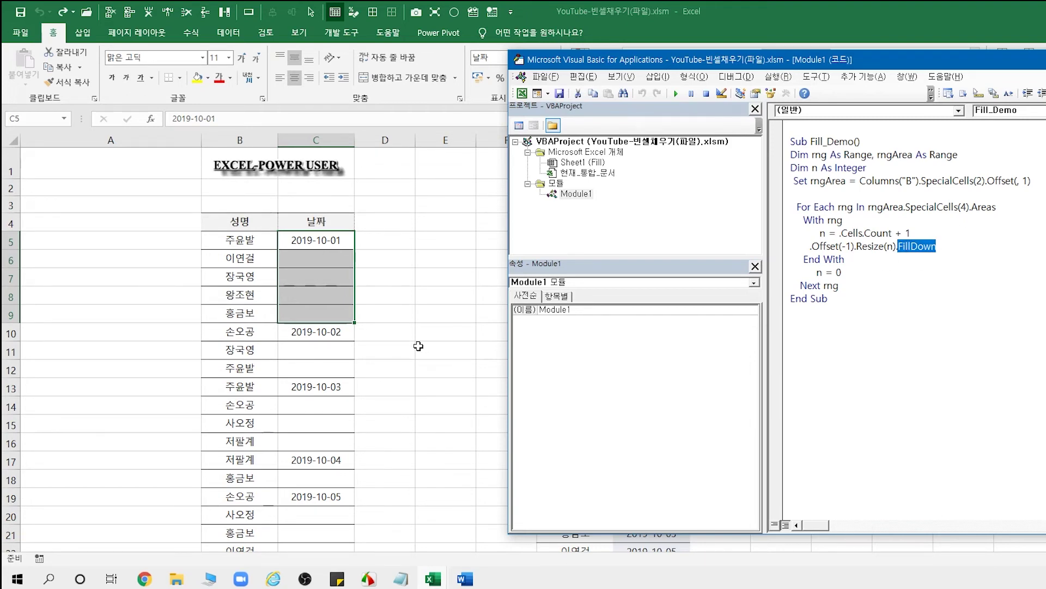
key(alt+F11)
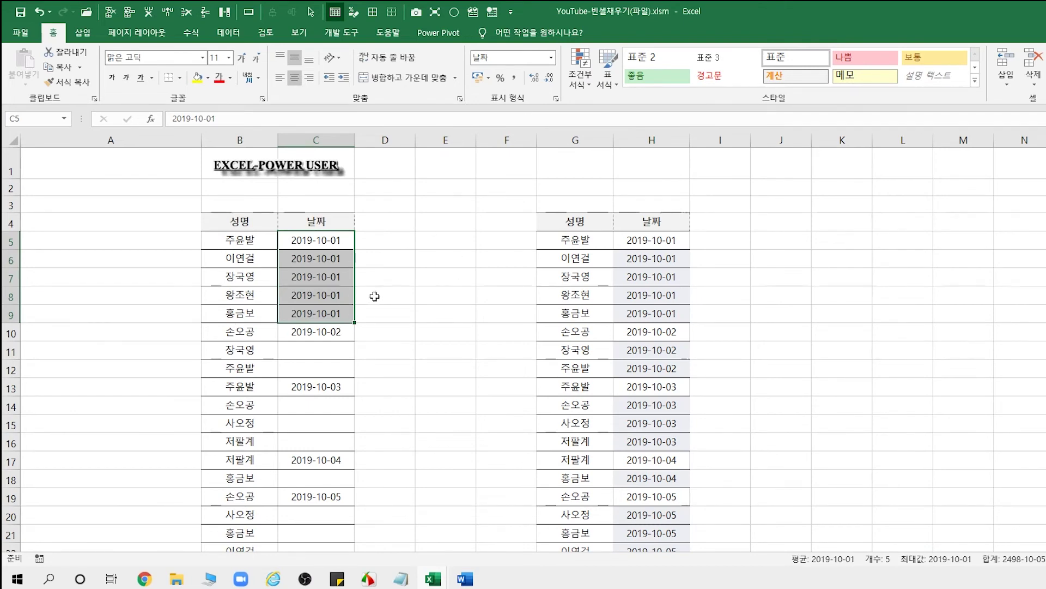
key(ctrl+z)
key(alt+F11)
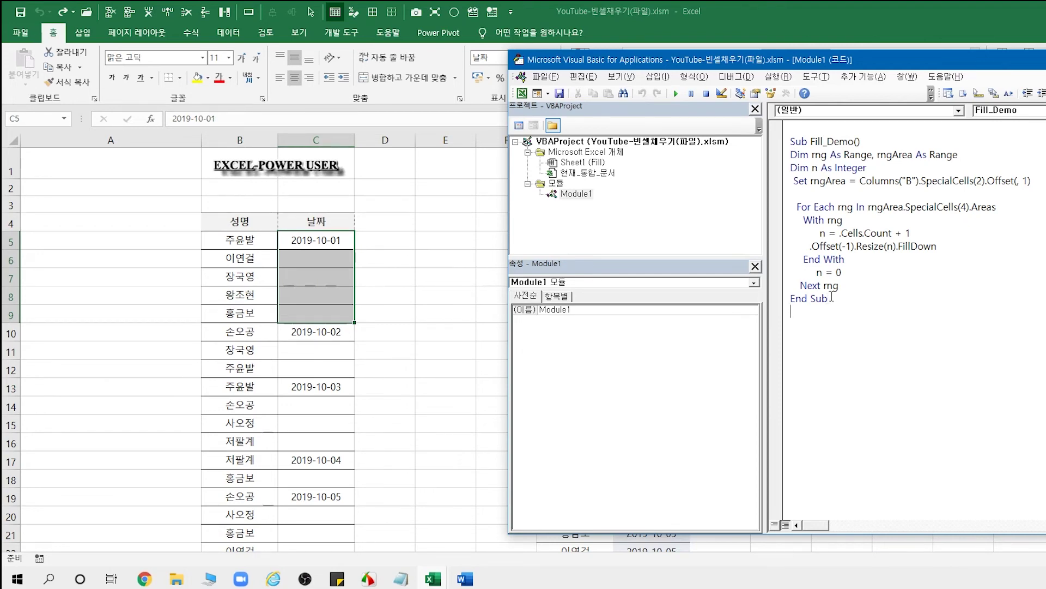
drag(316, 356, 315, 436)
scroll(315, 436, down, 1)
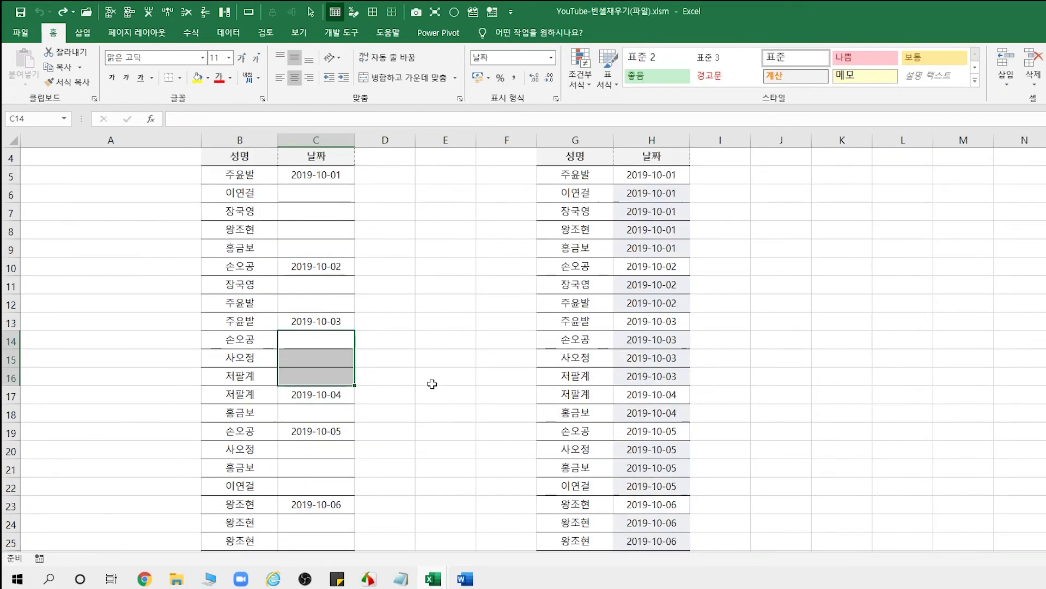
click(316, 412)
click(319, 448)
drag(319, 448, 320, 470)
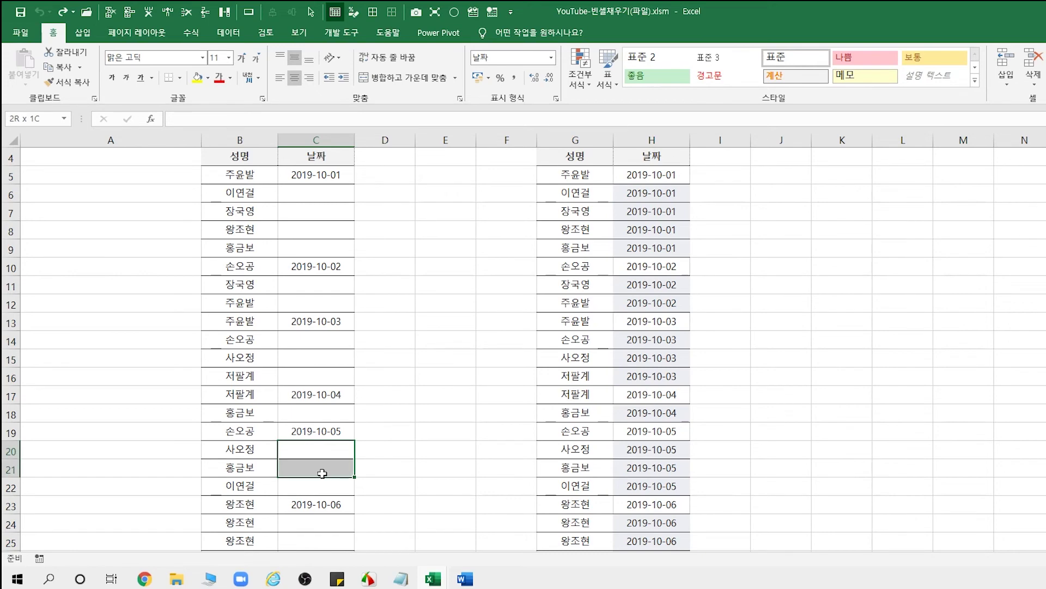
scroll(320, 470, down, 4)
drag(320, 226, 320, 267)
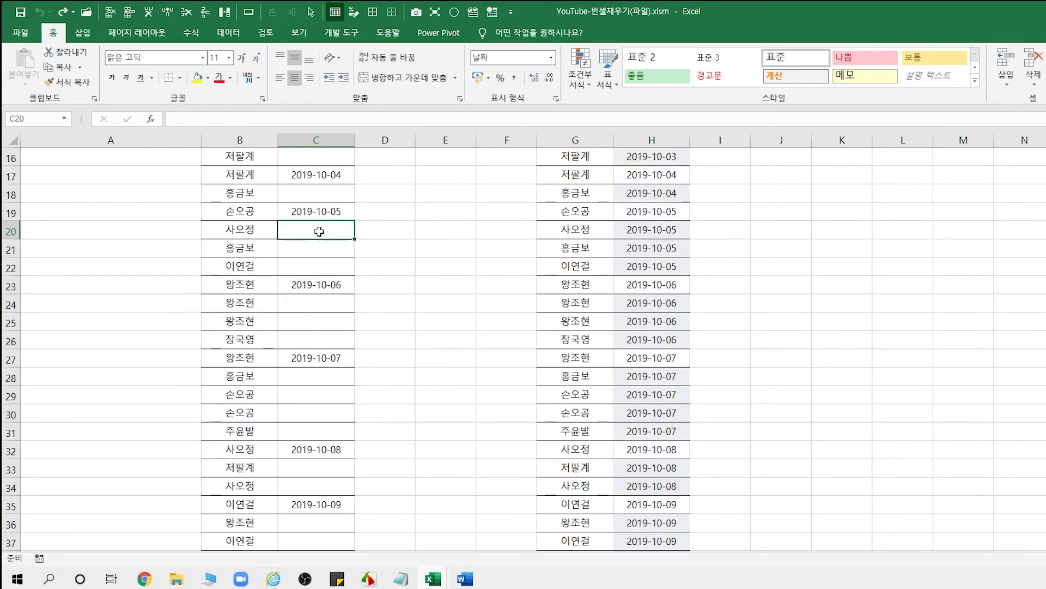
drag(319, 304, 319, 330)
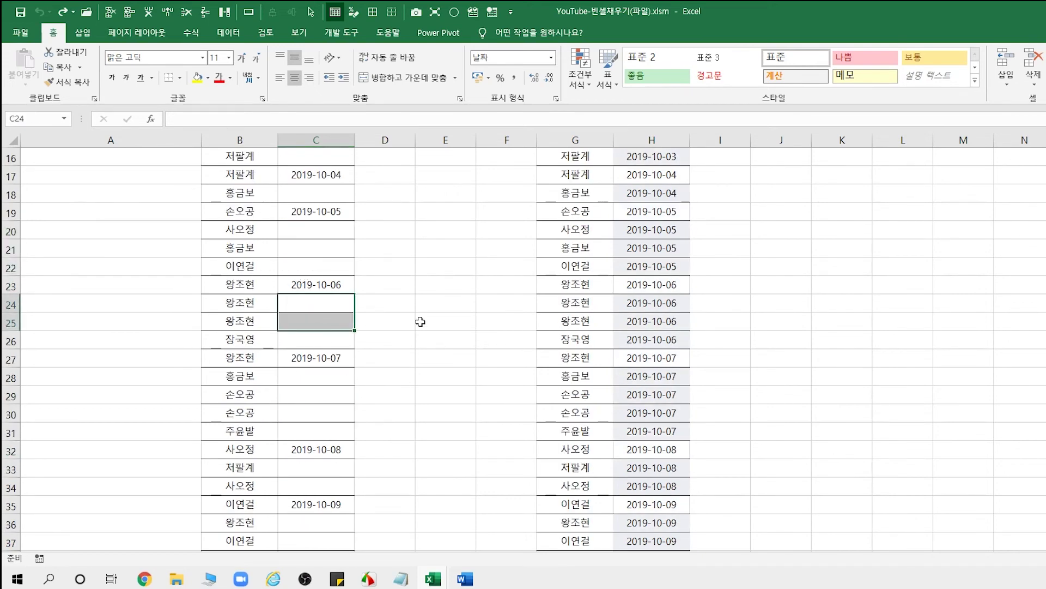
scroll(420, 322, down, 2)
drag(320, 267, 324, 325)
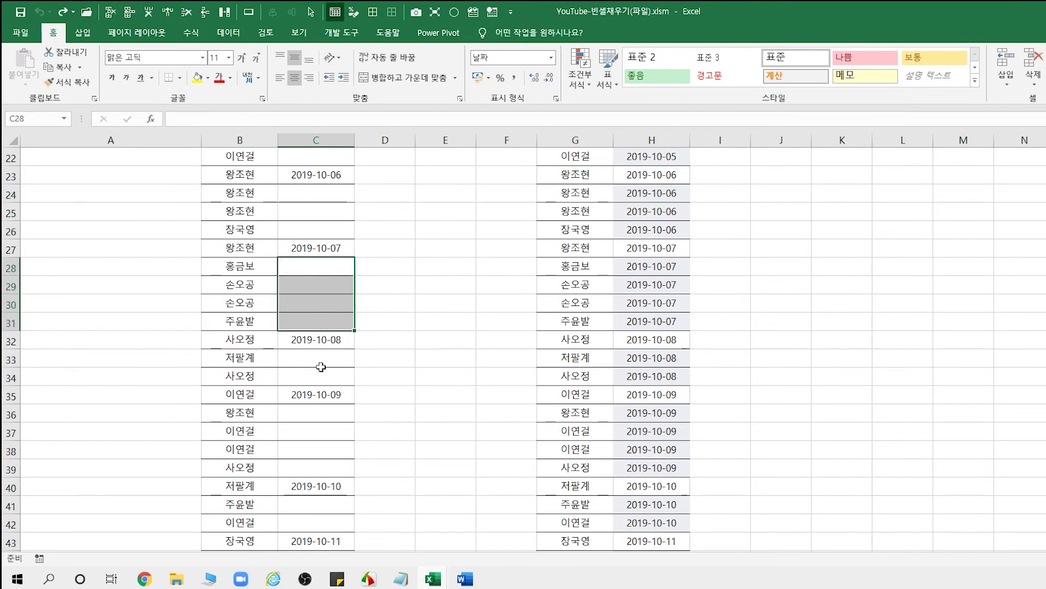
drag(316, 361, 317, 392)
click(473, 12)
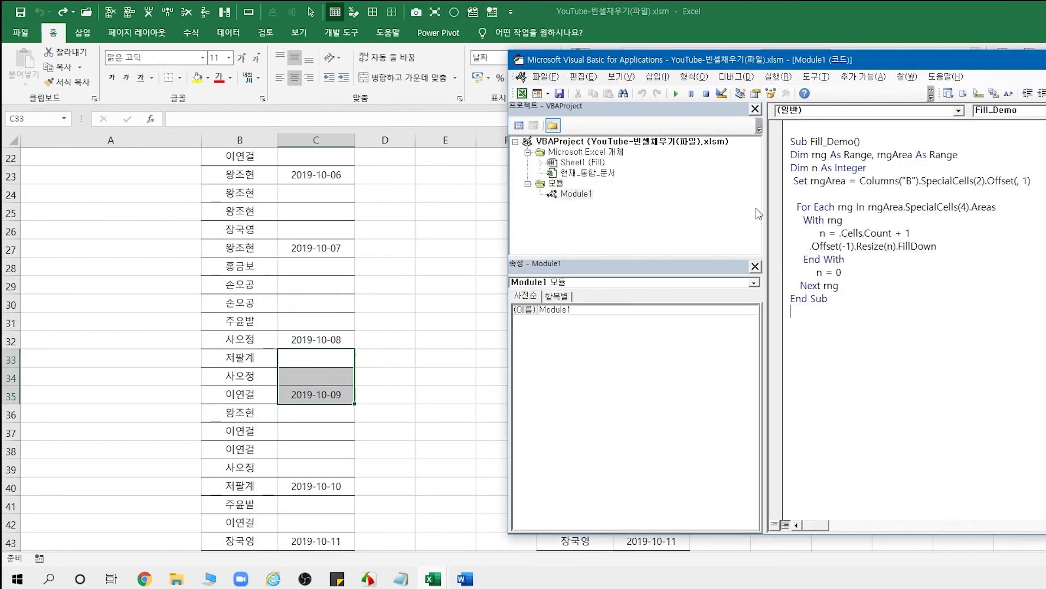
scroll(331, 251, up, 6)
scroll(331, 251, up, 1)
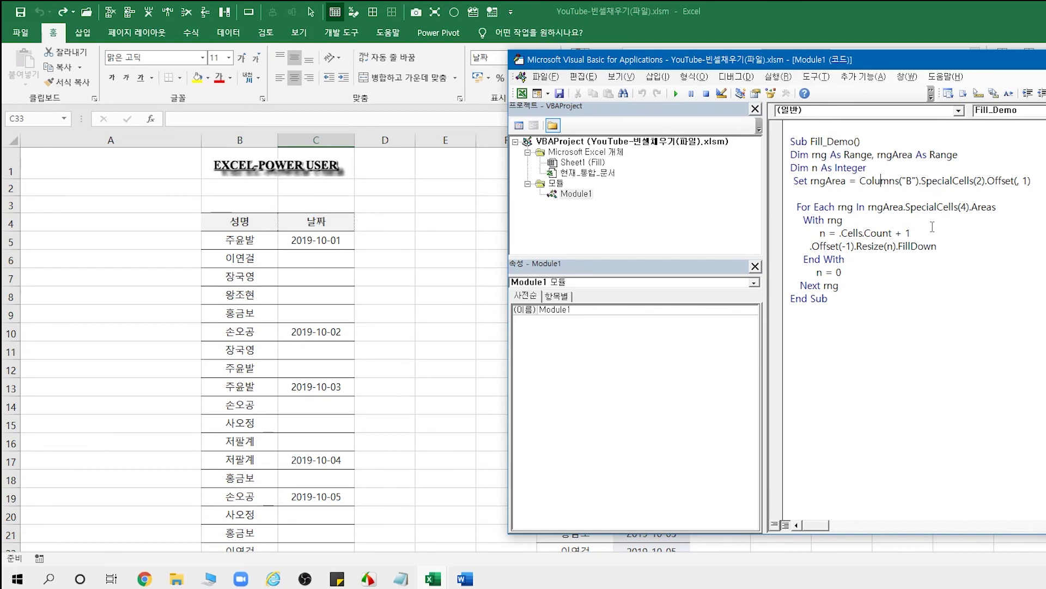
Step: Run Fill_Demo with F5 and check the filled dates in column C
key(F5)
click(321, 473)
key(Down)
key(Down)
key(Down)
key(Down)
key(Down)
key(Down)
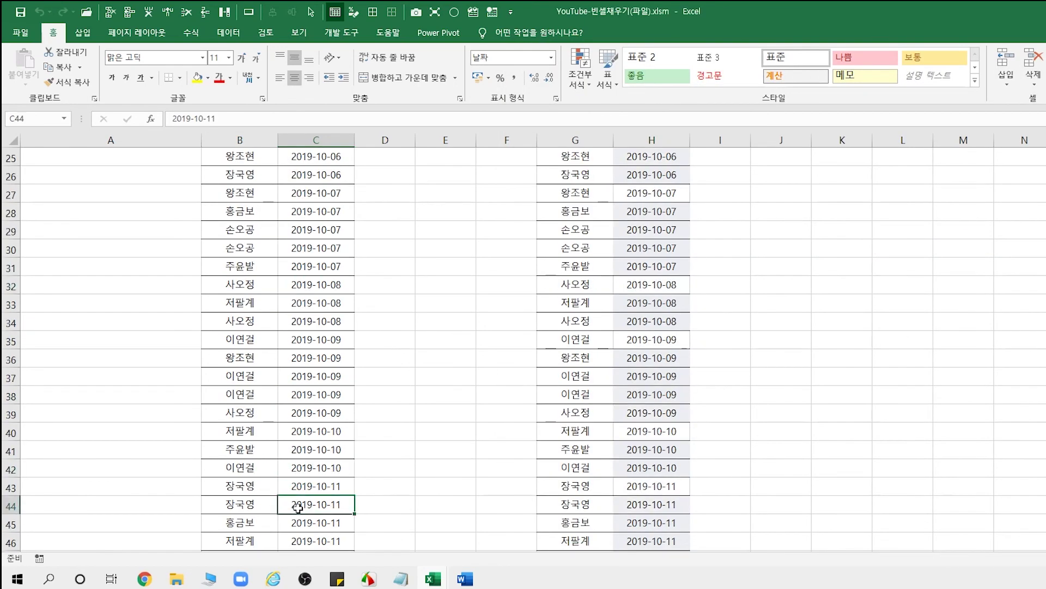